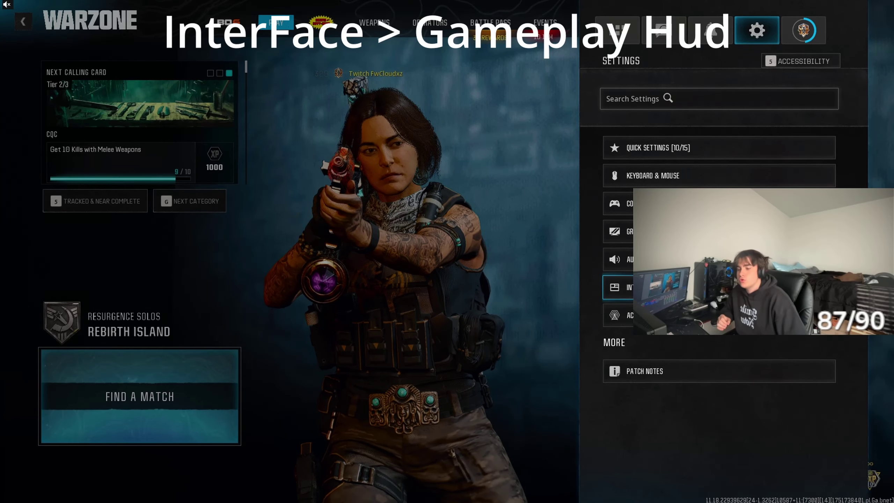
# - Open the Gameplay HUD section of the Interface settings and review its options, from HUD Bounds downward
pyautogui.click(618, 287)
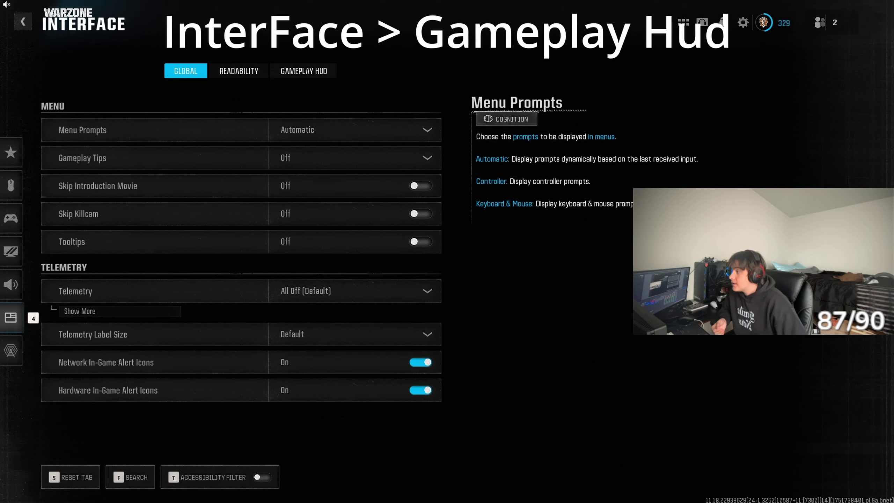
pyautogui.click(303, 71)
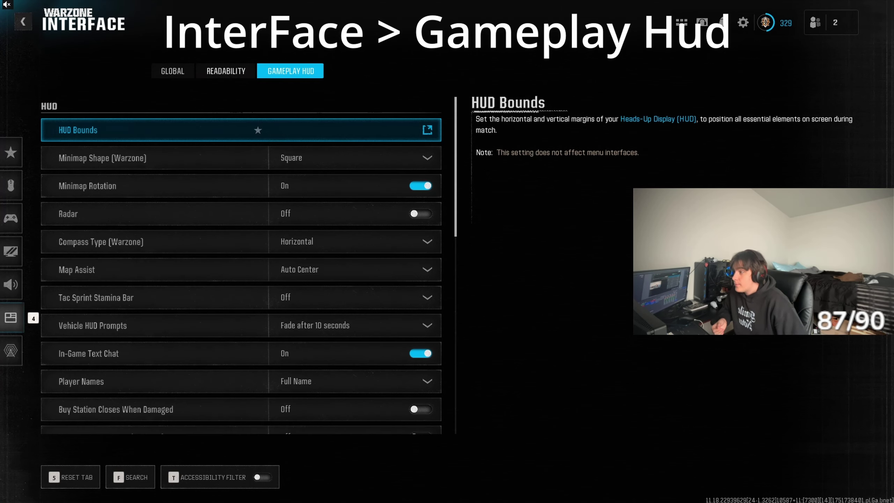
pyautogui.press('Down')
pyautogui.press('Down')
pyautogui.press('Down')
pyautogui.press('Down')
pyautogui.press('Down')
pyautogui.press('Down')
pyautogui.press('Down')
pyautogui.press('Down')
pyautogui.press('Down')
pyautogui.press('Down')
pyautogui.press('Down')
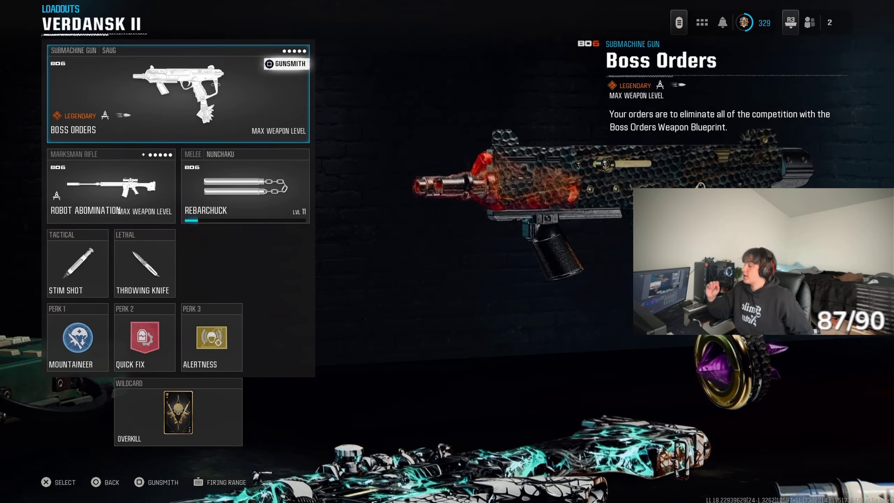
# - Open the primary weapon selection of the Verdansk II loadout and go to the Saug's builds among the BO6 SMGs
pyautogui.press('Return')
pyautogui.press('Down')
pyautogui.press('Down')
pyautogui.press('Down')
pyautogui.press('Down')
pyautogui.press('Down')
pyautogui.press('Down')
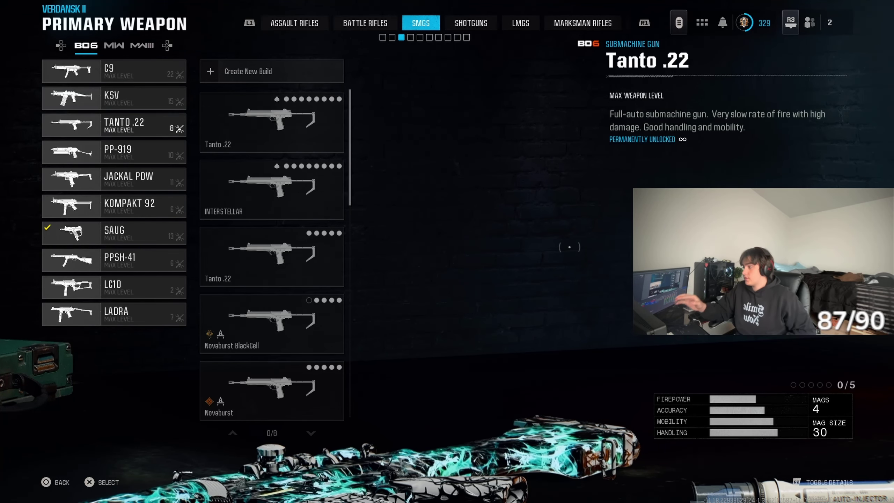
pyautogui.press('Right')
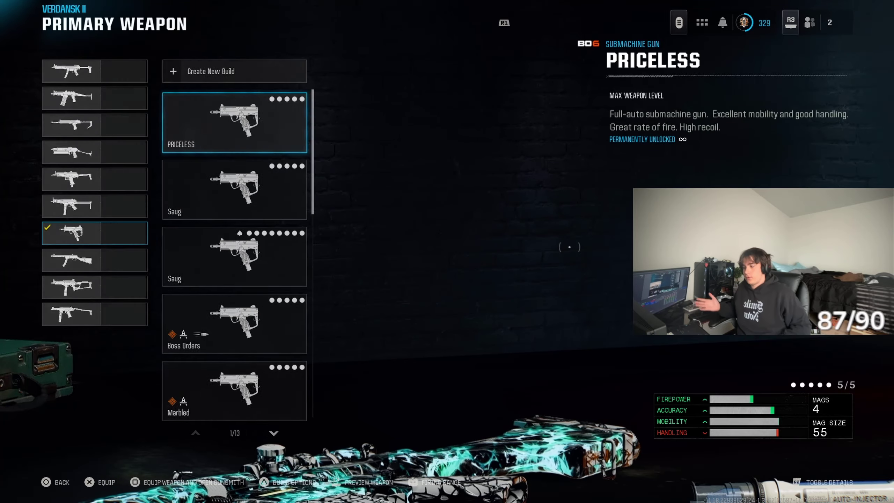
# - Equip the Saug's Boss Orders blueprint and open it in the Gunsmith
pyautogui.press('Down')
pyautogui.press('Down')
pyautogui.press('Down')
pyautogui.press('Down')
pyautogui.press('Up')
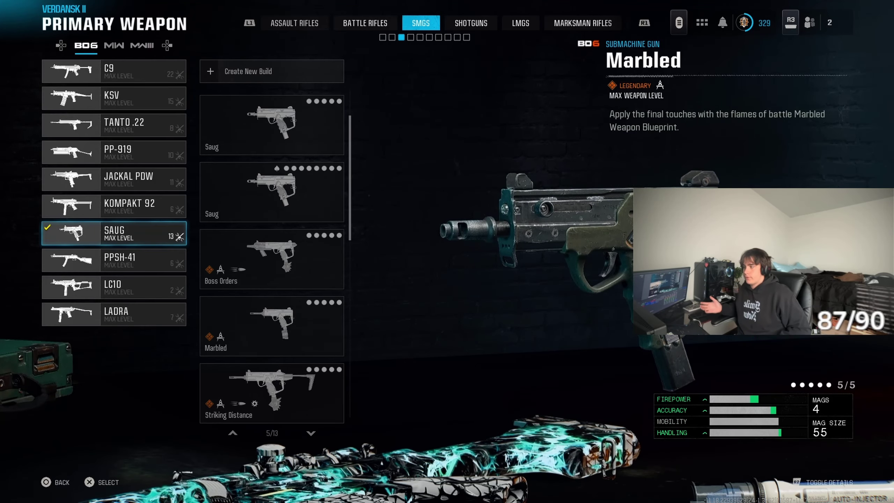
pyautogui.press('Return')
pyautogui.press('Return')
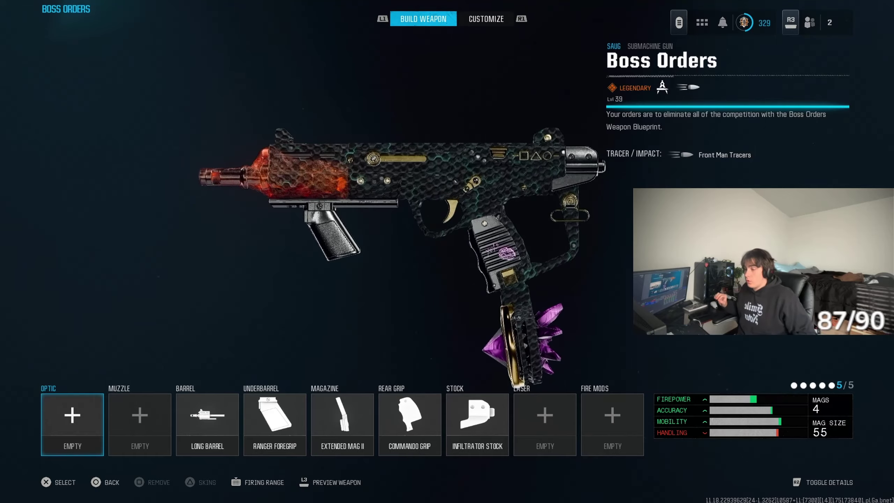
# - View the Boss Orders weapon in the firing range, and return to the Warzone menu
pyautogui.press('f')
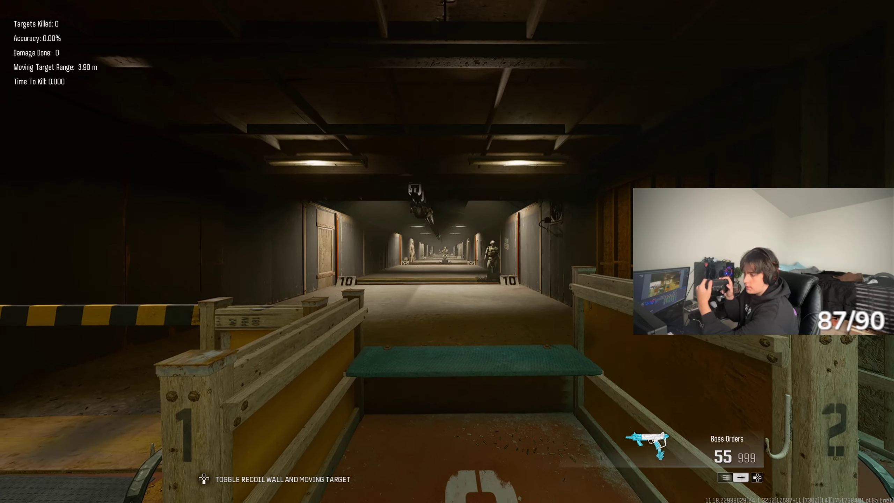
pyautogui.press('Escape')
pyautogui.press('Return')
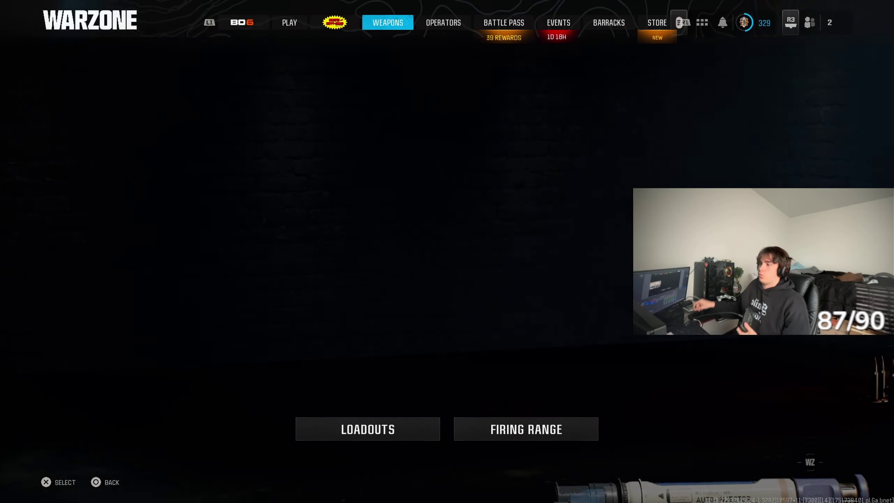
pyautogui.press('Return')
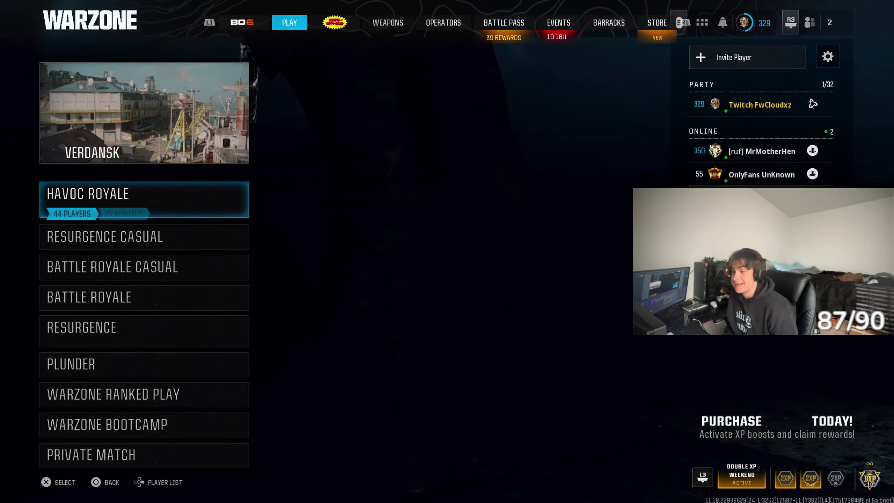
# - Choose the Resurgence Solos playlist on Rebirth Island and find a match
pyautogui.press('Down')
pyautogui.press('Down')
pyautogui.press('Down')
pyautogui.press('Down')
pyautogui.press('Return')
pyautogui.press('Right')
pyautogui.press('Right')
pyautogui.press('Return')
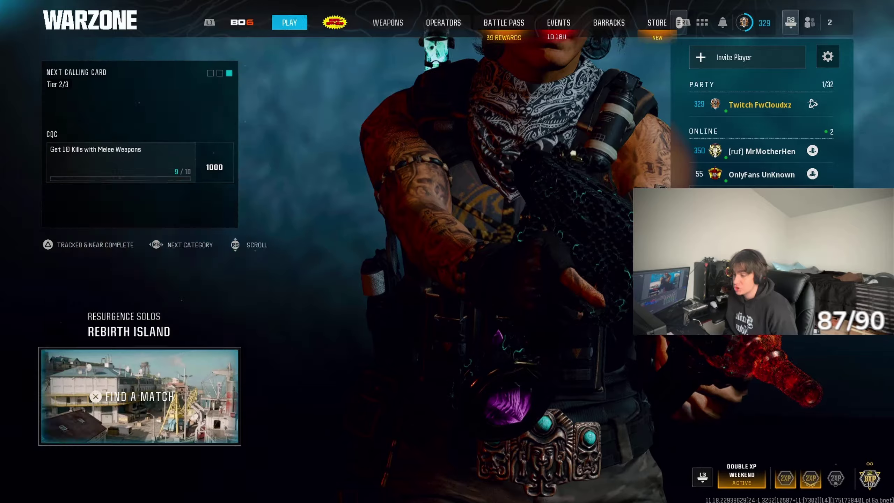
pyautogui.press('Return')
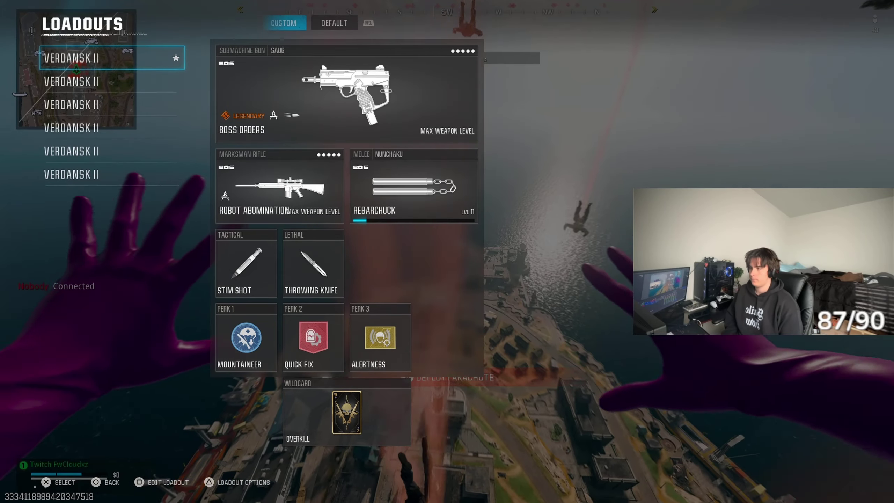
# - Close the loadout selection, deploy the parachute and cut it to land in the streets of Rebirth Island
pyautogui.press('Escape')
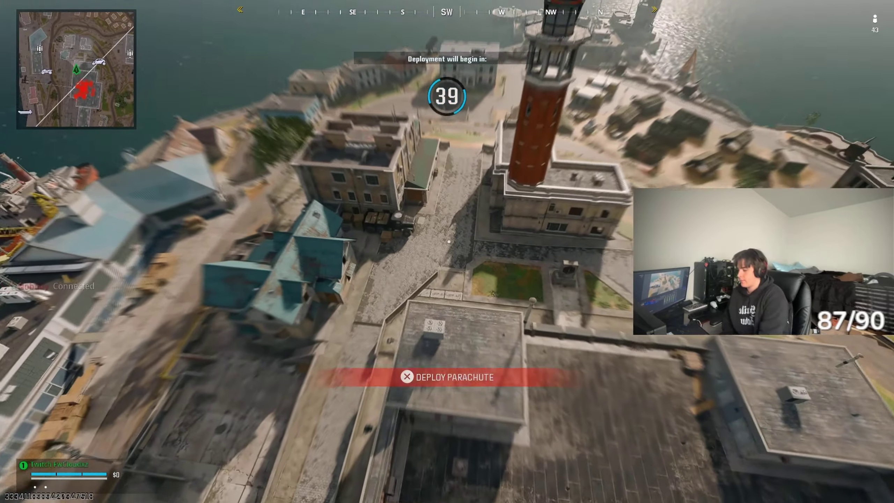
pyautogui.press('space')
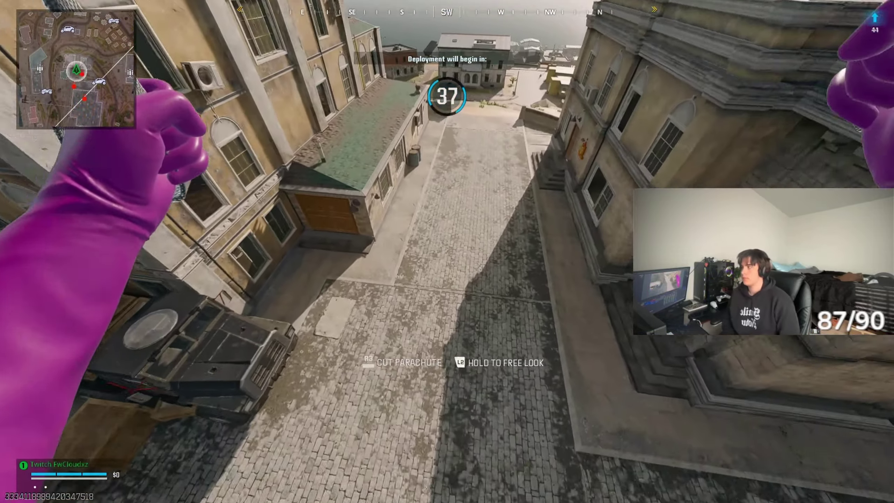
pyautogui.press('c')
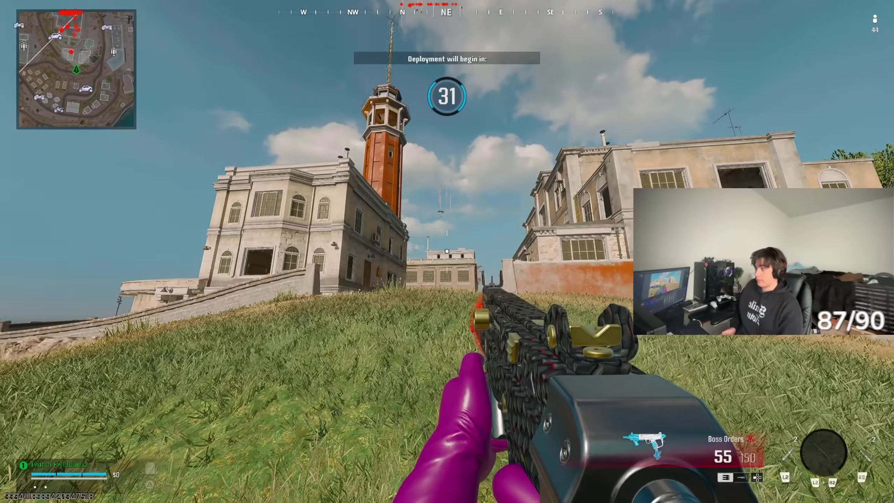
# - Capture in-game screenshots with the Boss Orders weapon in view before the match begins
pyautogui.press('t')
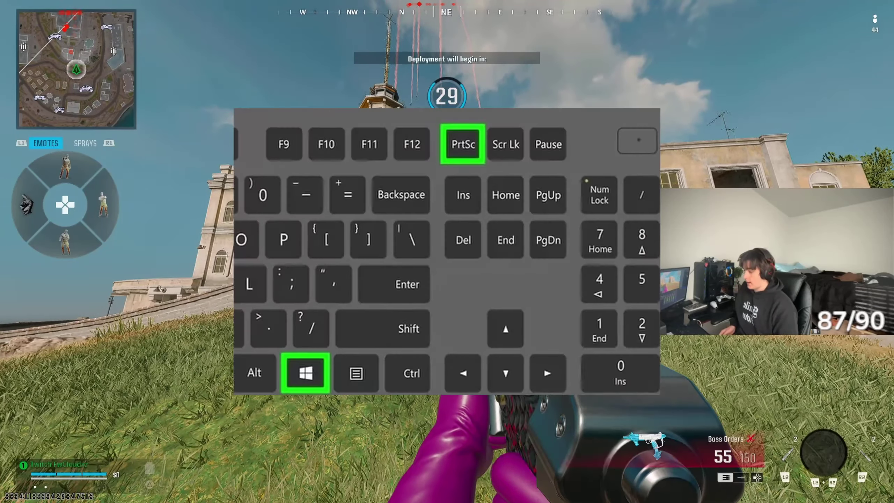
pyautogui.press('i')
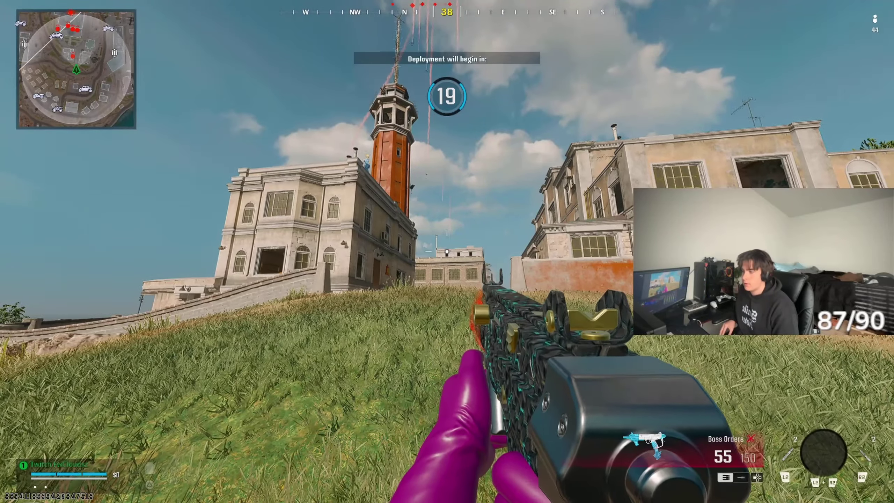
pyautogui.press('t')
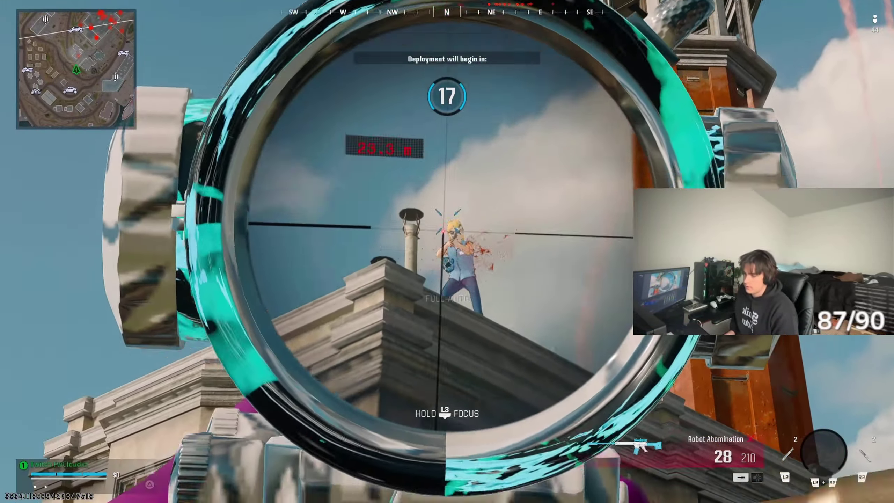
pyautogui.press('2')
# - Leave the Resurgence Solos match and return to the lobby
pyautogui.press('Escape')
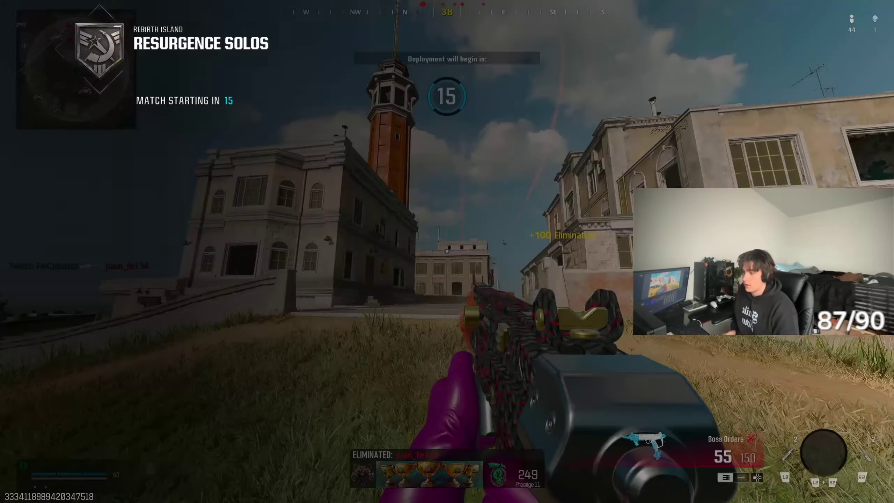
pyautogui.press('Return')
pyautogui.press('Return')
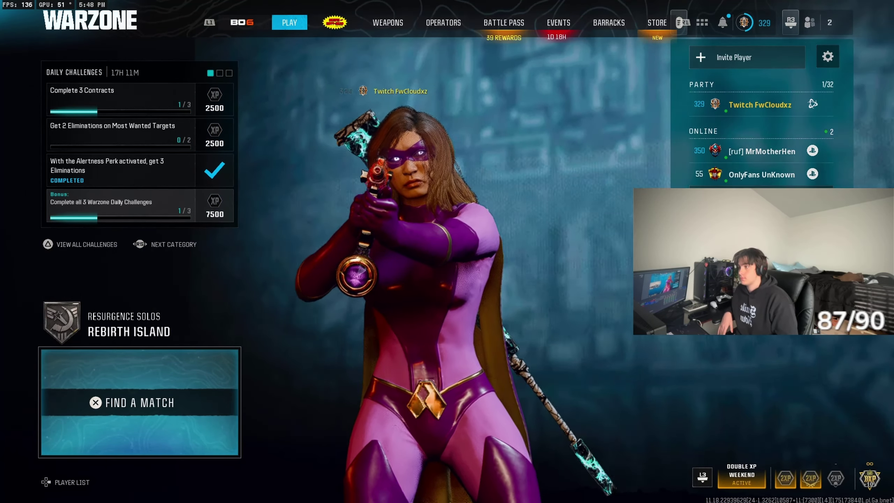
# - Quit Warzone to the Windows desktop
pyautogui.press('Escape')
pyautogui.hotkey('alt', 'F4')
pyautogui.press('Return')
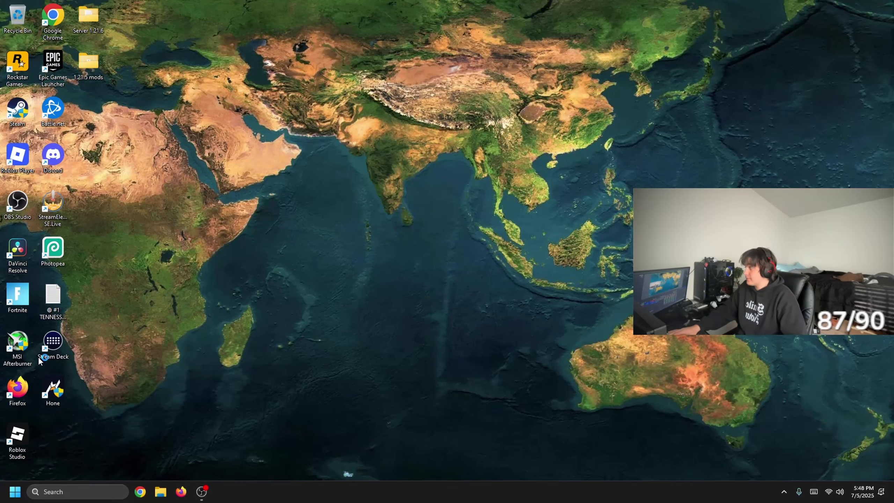
pyautogui.click(140, 492)
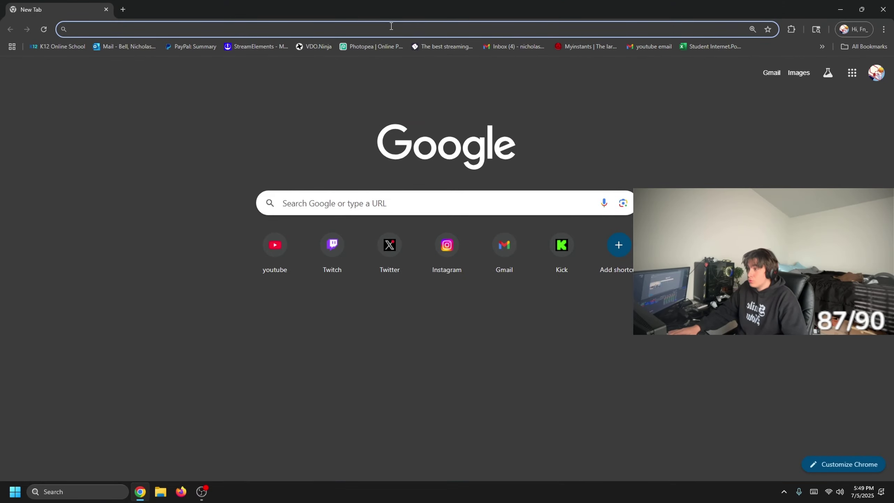
pyautogui.click(391, 28)
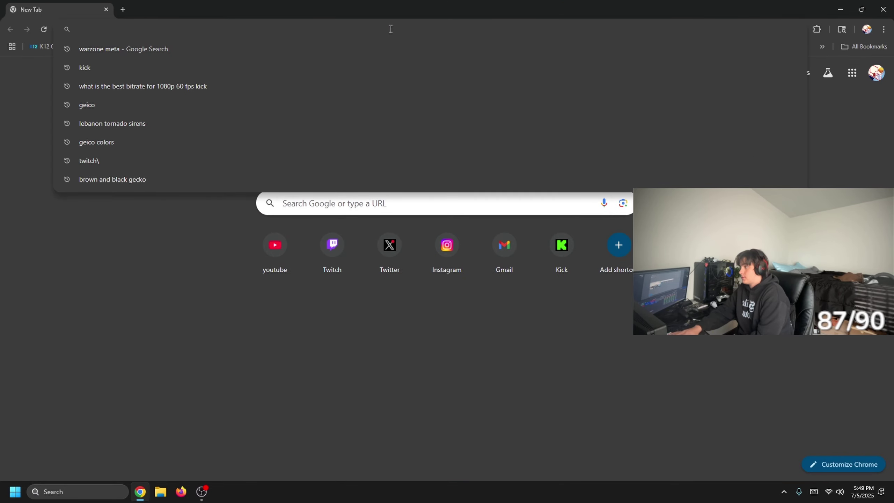
pyautogui.write('pho')
pyautogui.press('BackSpace')
pyautogui.press('BackSpace')
pyautogui.press('BackSpace')
pyautogui.press('BackSpace')
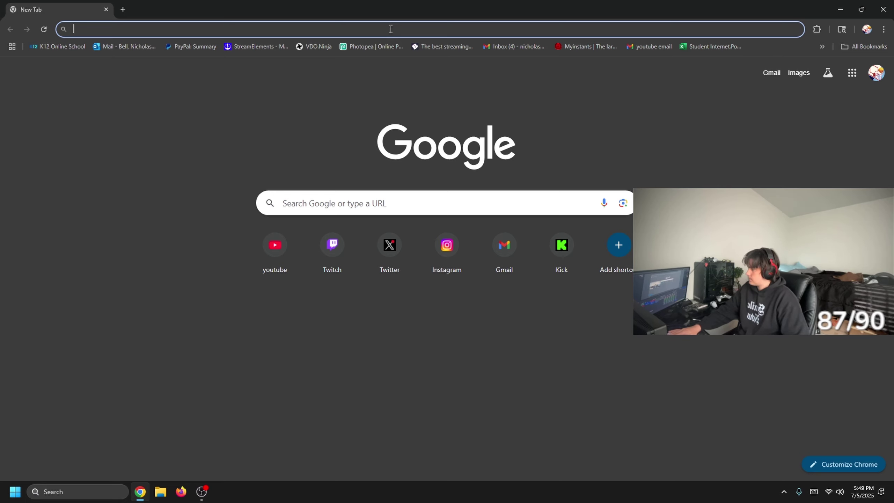
pyautogui.click(883, 9)
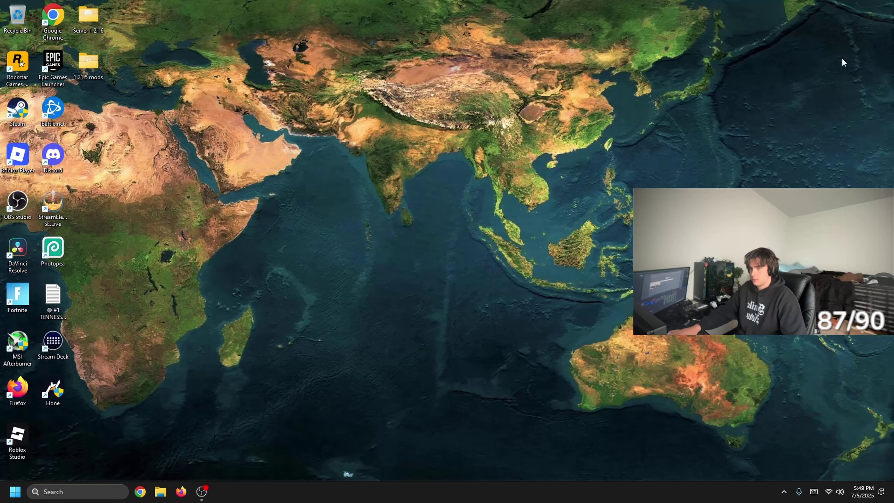
# - Switch to Google Chrome and remove the recent searches suggested in the address bar, starting with "warzone meta"
pyautogui.click(141, 493)
pyautogui.click(301, 34)
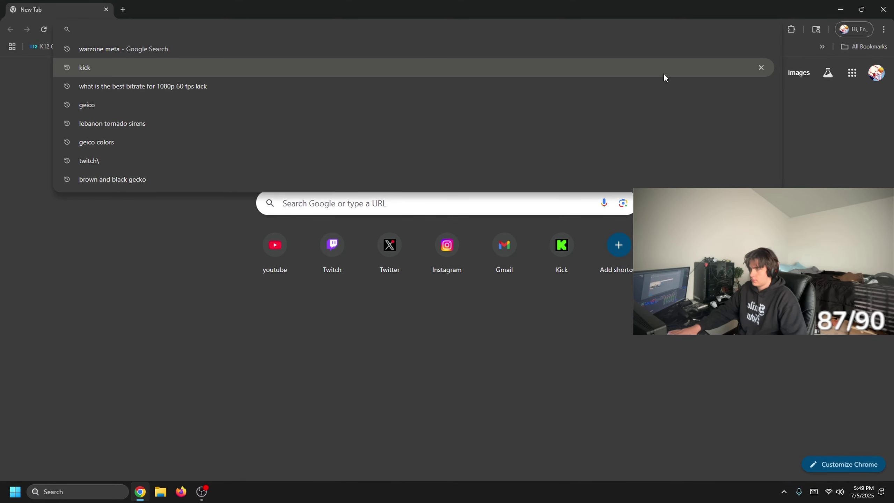
pyautogui.click(761, 49)
pyautogui.click(761, 49)
pyautogui.click(760, 49)
pyautogui.click(760, 49)
pyautogui.click(761, 49)
pyautogui.click(761, 49)
pyautogui.click(760, 49)
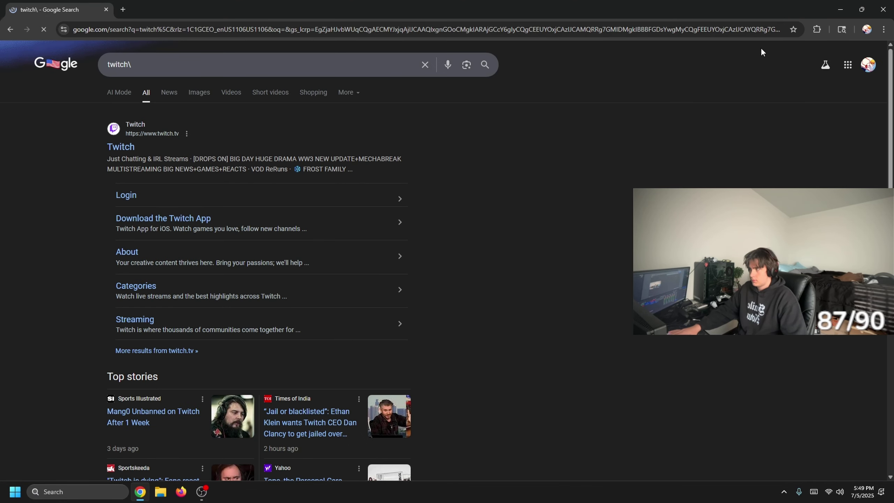
# - Load google.com and empty the address bar to list the recent searches
pyautogui.click(519, 28)
pyautogui.write('google.com')
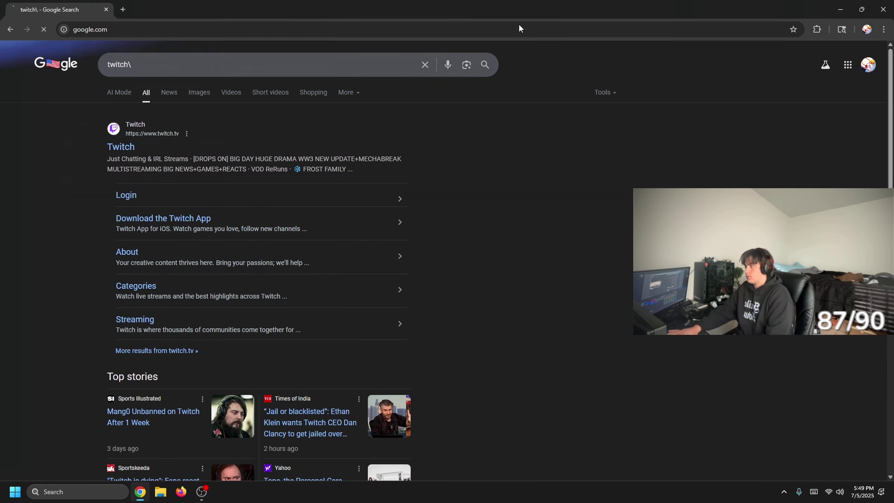
pyautogui.press('Return')
pyautogui.click(356, 28)
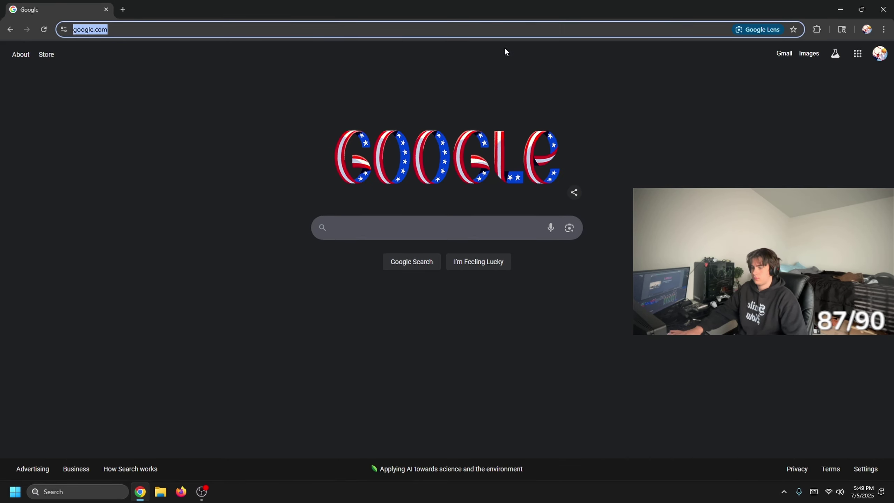
pyautogui.press('BackSpace')
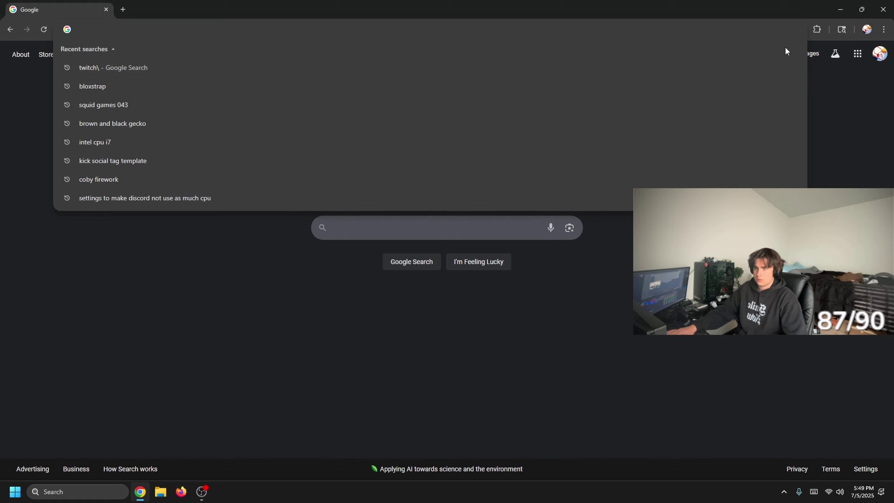
# - Delete all the recent searches listed in the address bar, from "twitch\" to "settings to make discord not use as much cpu"
pyautogui.click(787, 68)
pyautogui.click(786, 67)
pyautogui.click(787, 67)
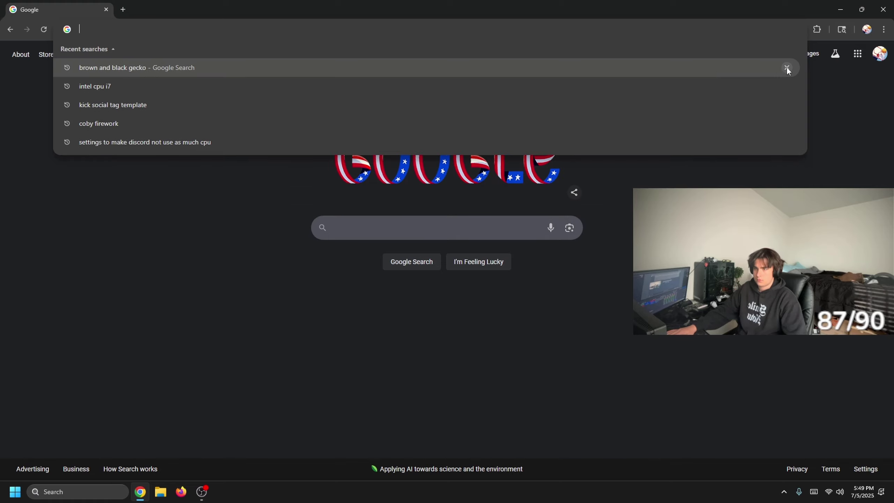
pyautogui.click(787, 67)
pyautogui.click(787, 67)
pyautogui.click(786, 68)
pyautogui.click(787, 68)
pyautogui.click(786, 68)
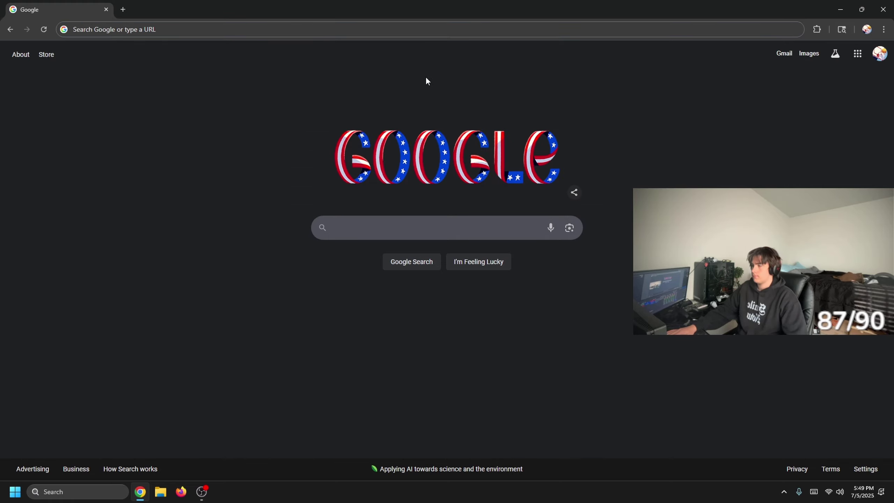
pyautogui.click(883, 9)
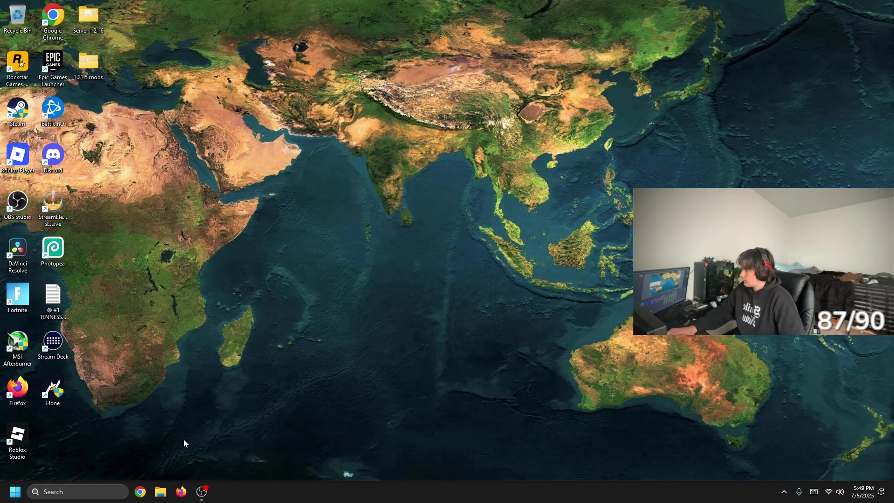
pyautogui.click(139, 499)
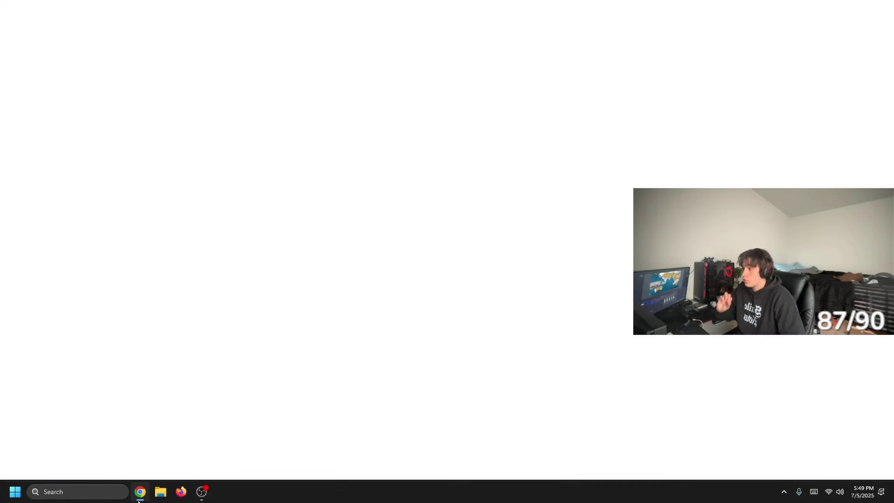
pyautogui.click(417, 33)
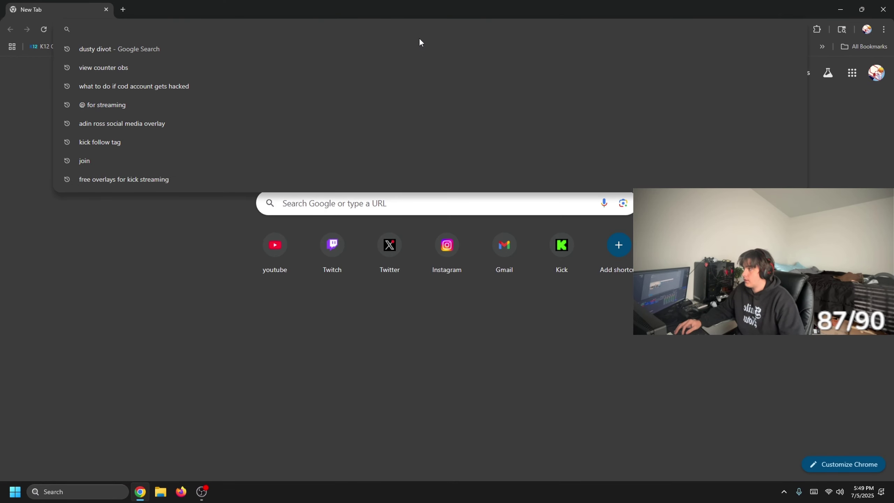
pyautogui.click(883, 9)
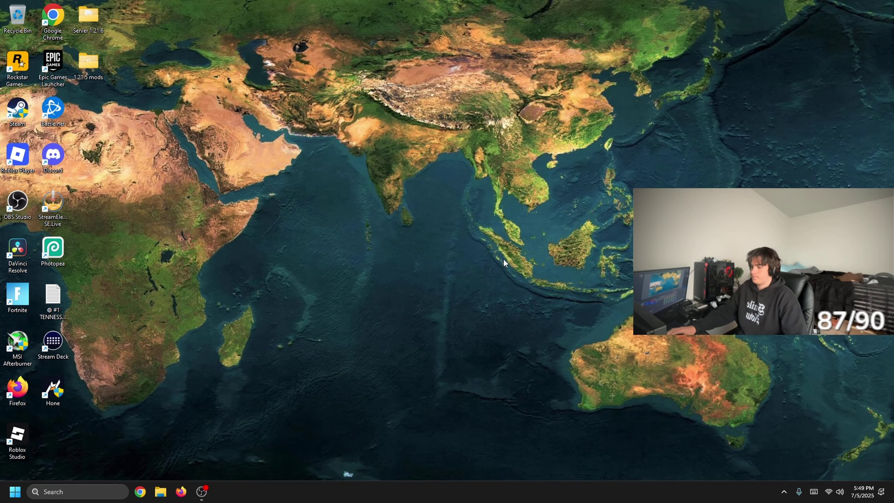
# - Open Google Chrome, search for photopea and open the Photopea online photo editor
pyautogui.click(140, 492)
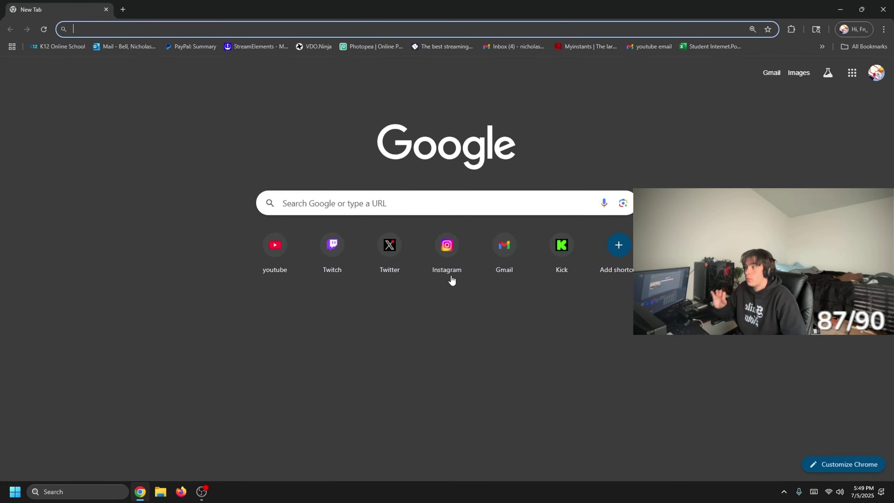
pyautogui.click(389, 32)
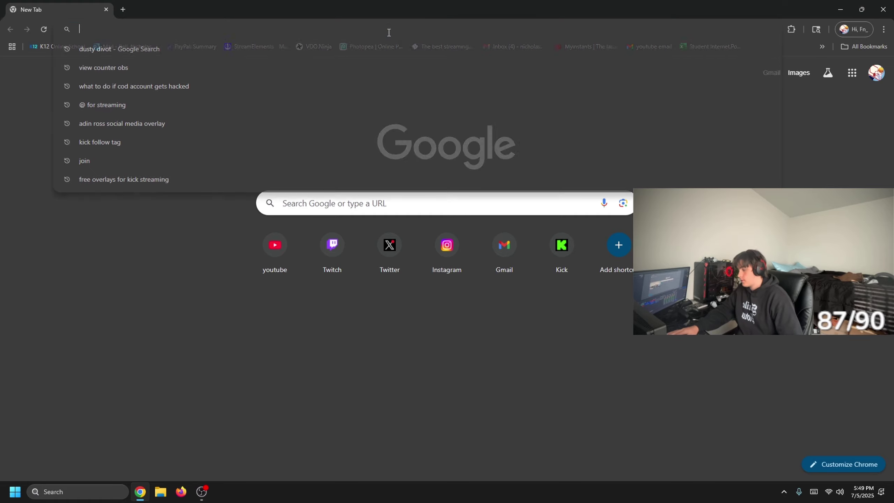
pyautogui.write('photopea.')
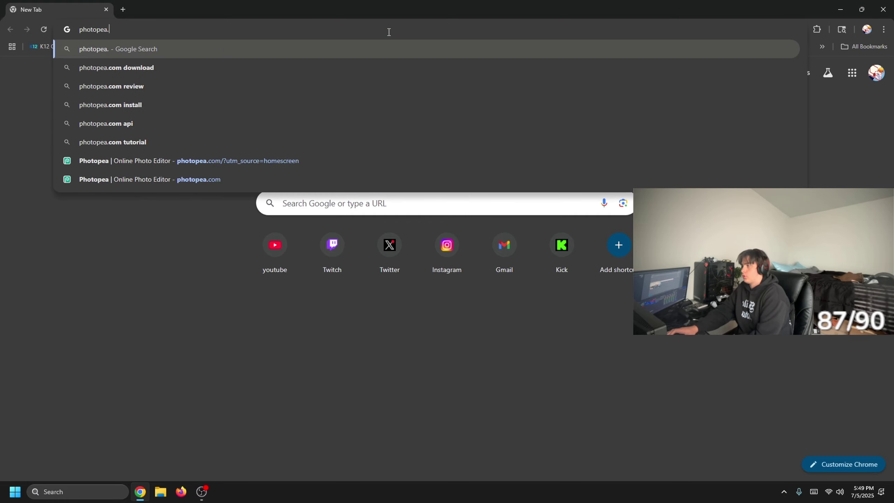
pyautogui.press('BackSpace')
pyautogui.press('Return')
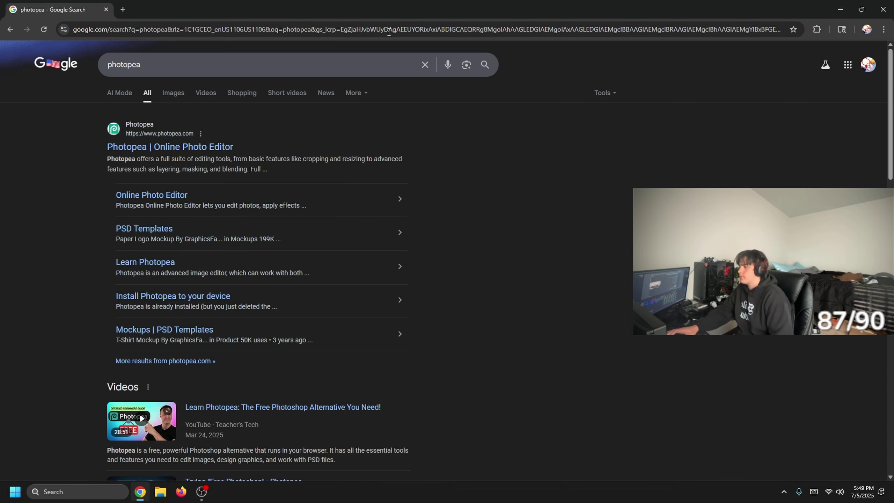
pyautogui.click(186, 146)
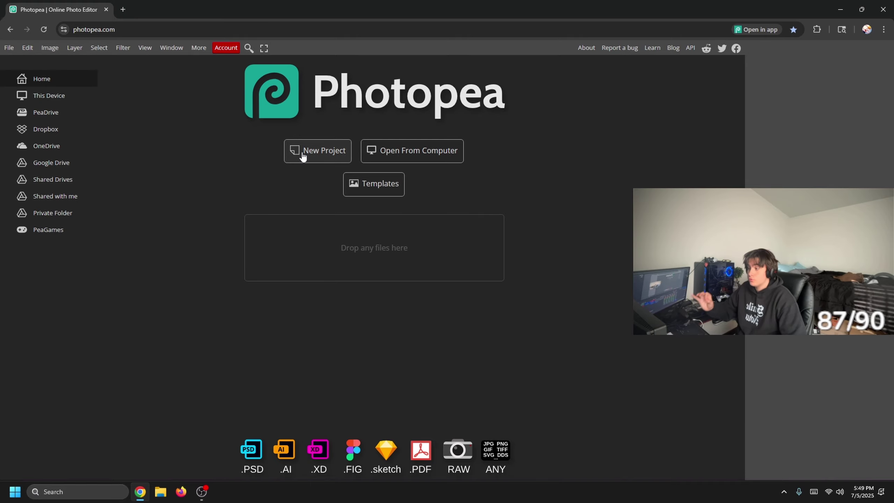
# - Create a new project from the Youtube Thumbnail preset (1280 x 720 px) at 100 DPI with a transparent background
pyautogui.click(303, 157)
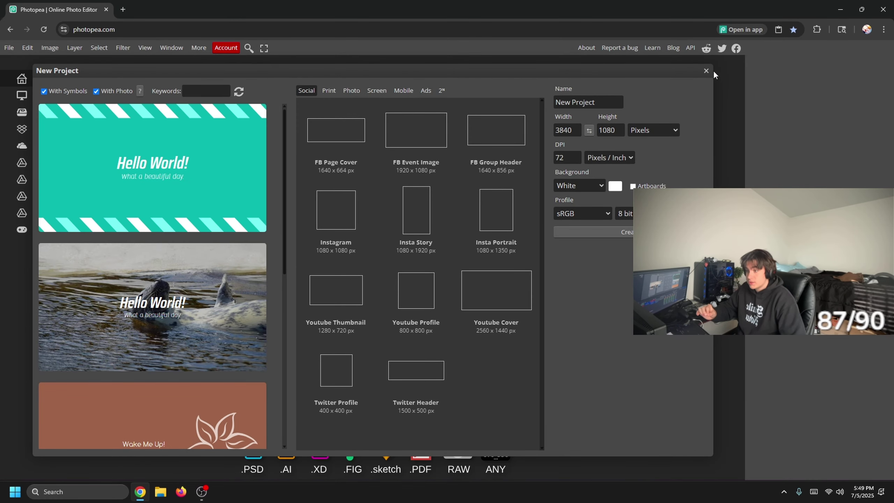
pyautogui.click(706, 71)
pyautogui.click(317, 155)
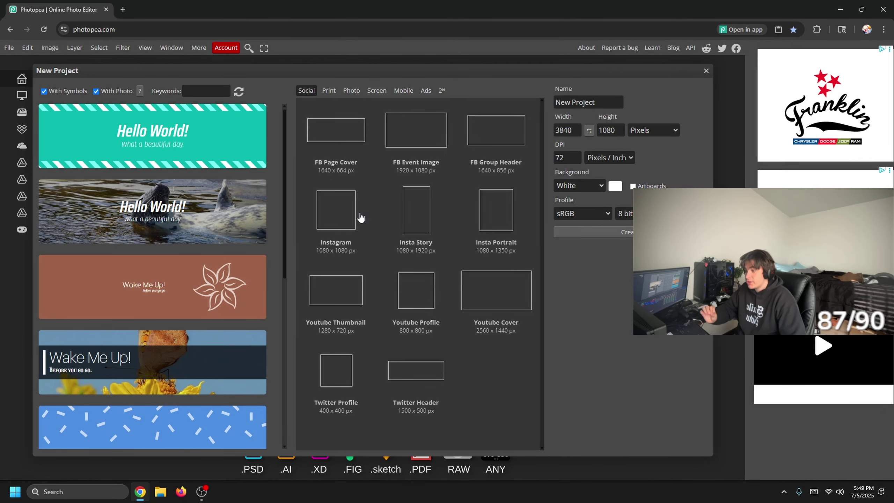
pyautogui.click(331, 299)
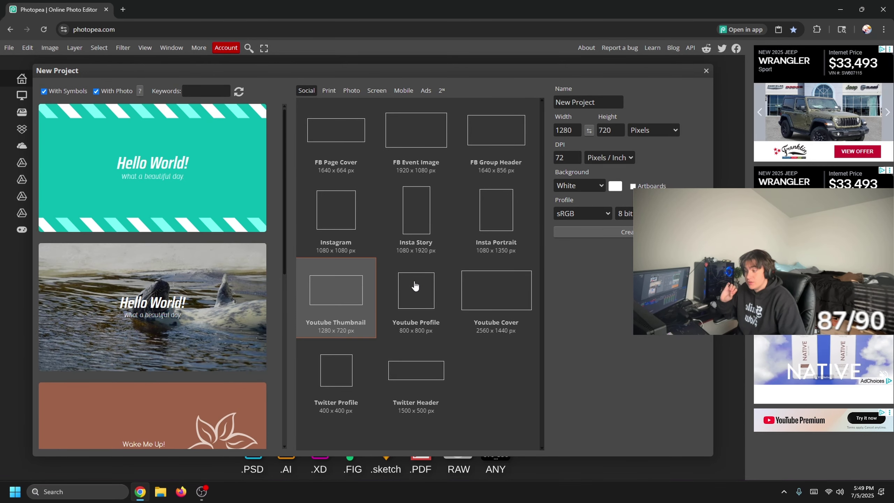
pyautogui.click(569, 146)
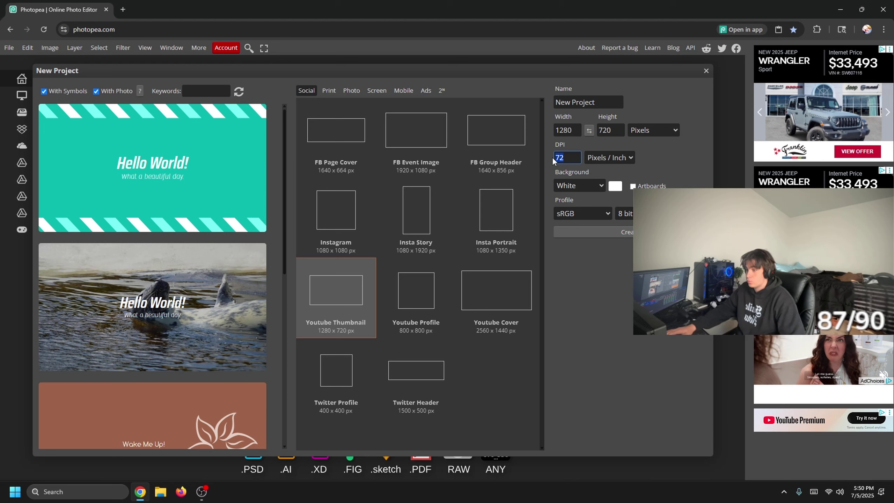
pyautogui.click(578, 185)
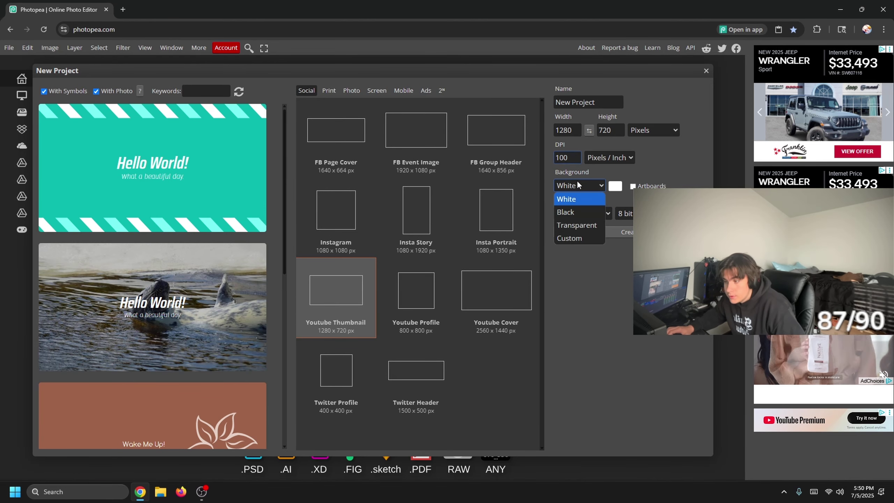
pyautogui.click(574, 227)
pyautogui.click(597, 234)
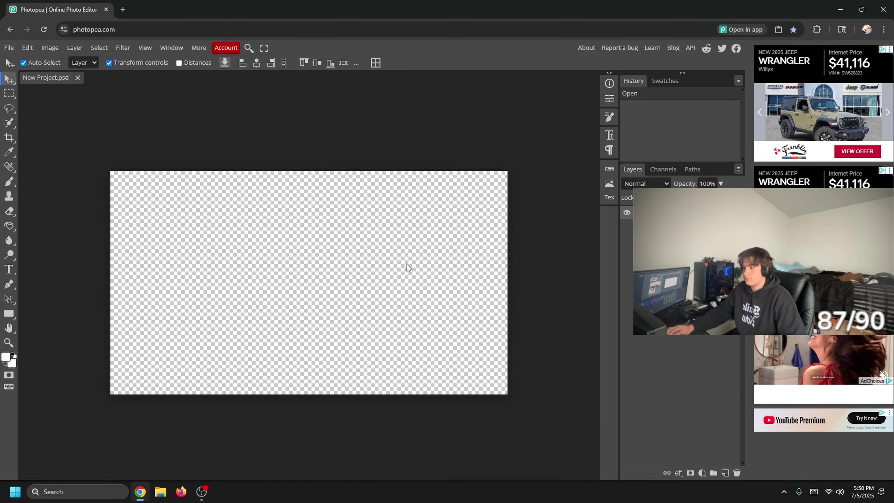
# - Open the File Explorer Gallery above the blank canvas and refresh it to load the new screenshots
pyautogui.scroll(3, 352, 261)
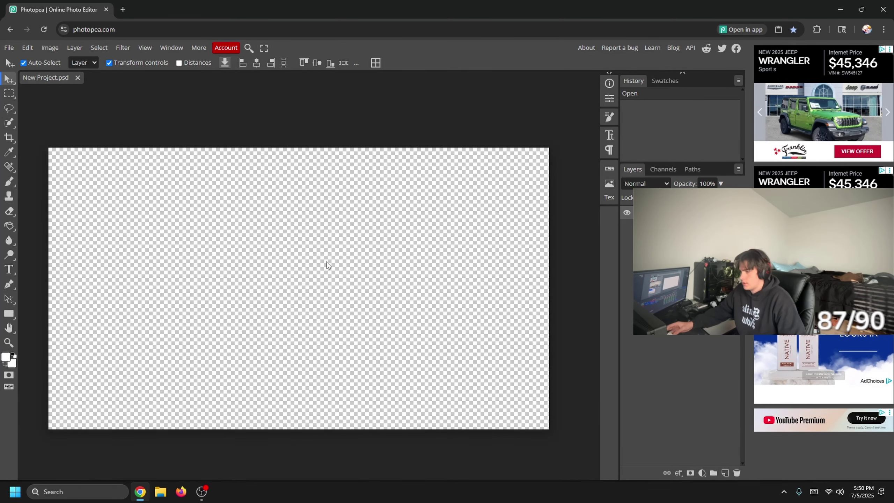
pyautogui.moveTo(333, 258); pyautogui.dragTo(348, 246)
pyautogui.click(160, 497)
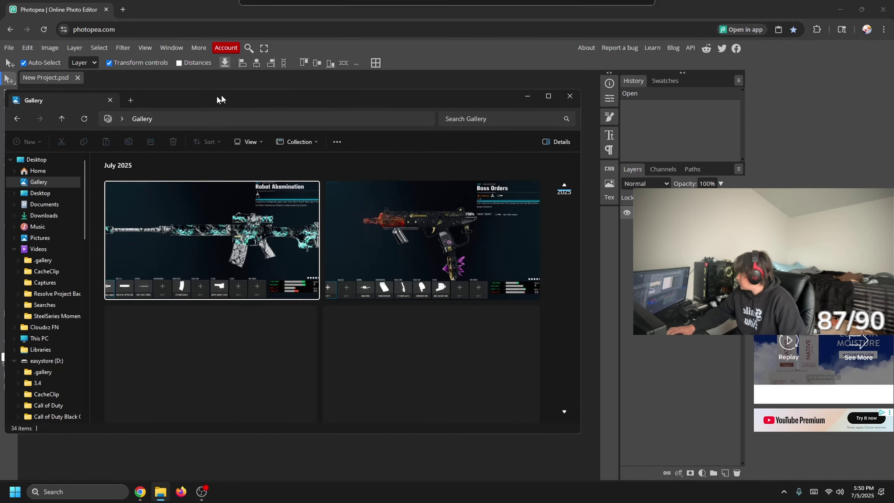
pyautogui.moveTo(220, 99); pyautogui.dragTo(326, 77)
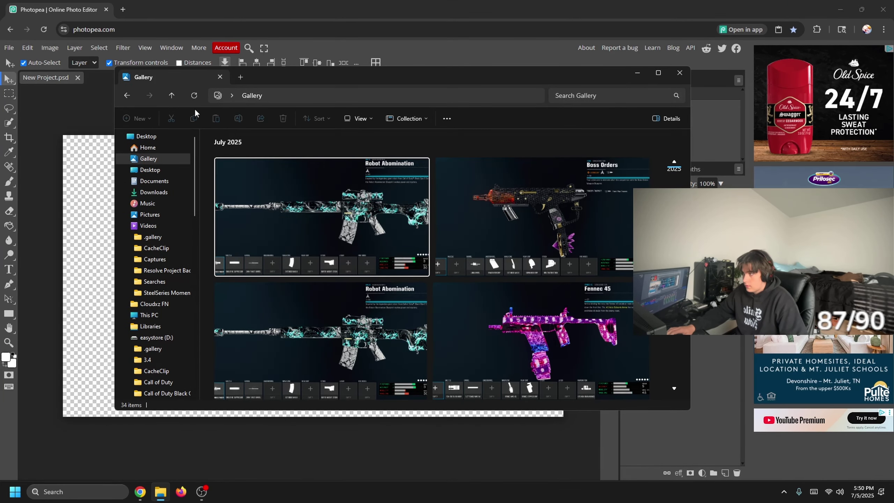
pyautogui.click(194, 96)
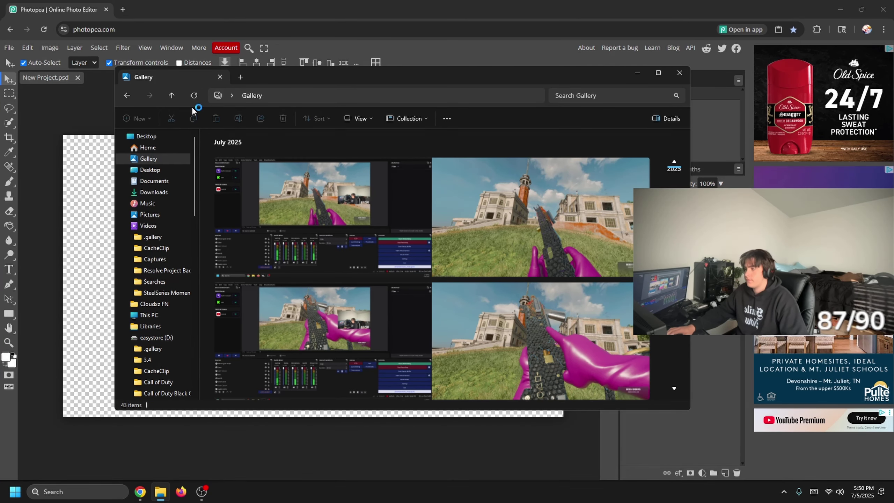
pyautogui.moveTo(156, 498)
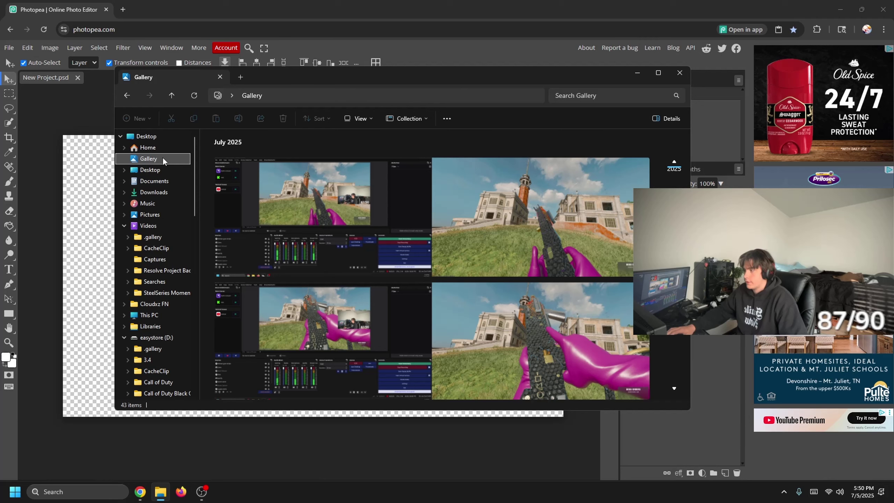
# - Preview Screenshot (374).png and look through the July 2025 gameplay screenshots in the Gallery for a suitable weapon shot
pyautogui.click(401, 194)
pyautogui.doubleClick(402, 210)
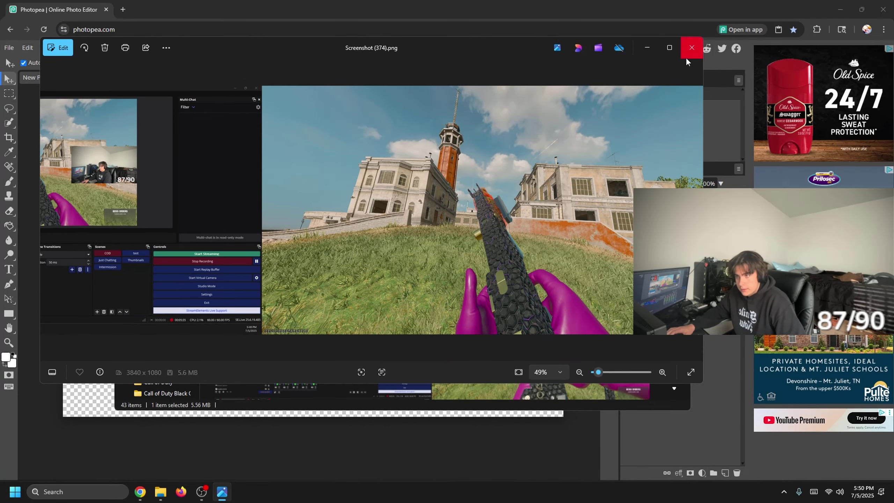
pyautogui.click(692, 47)
pyautogui.scroll(-8, 495, 289)
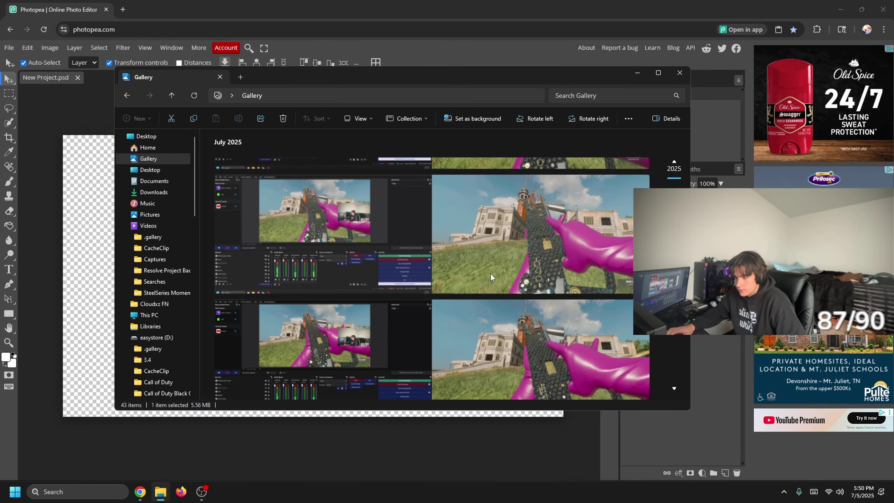
pyautogui.scroll(-5, 482, 263)
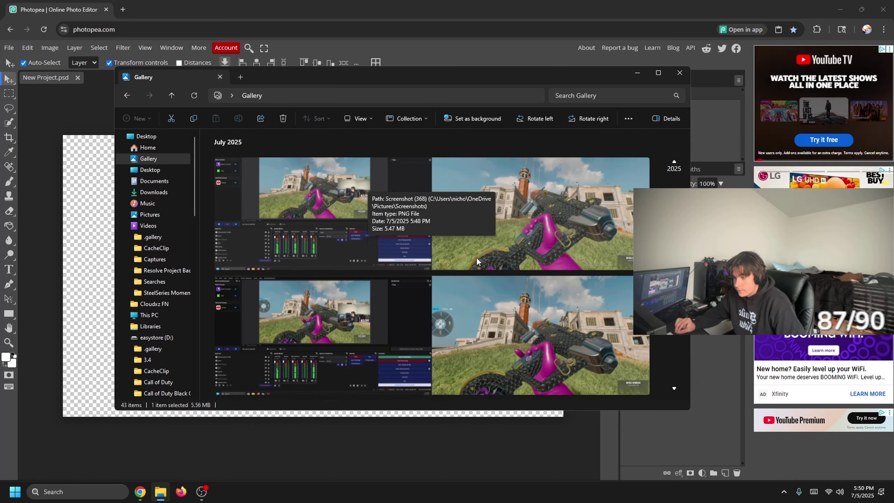
pyautogui.scroll(-5, 470, 255)
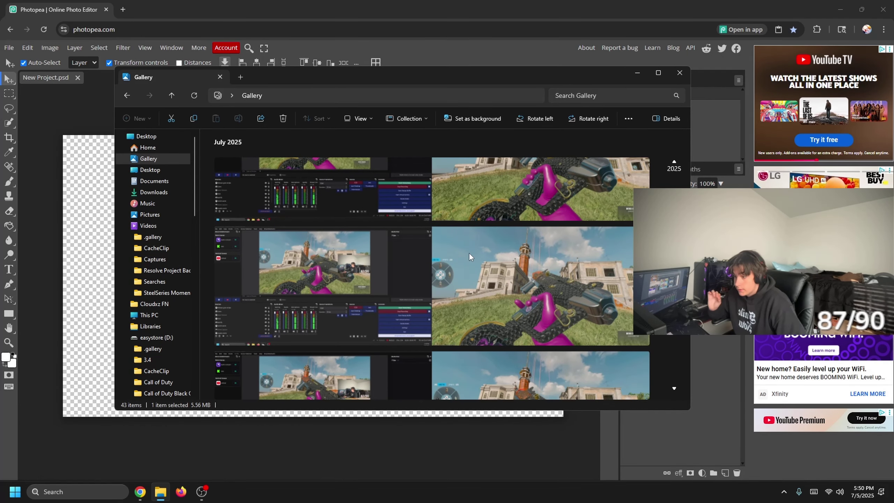
pyautogui.scroll(-5, 466, 250)
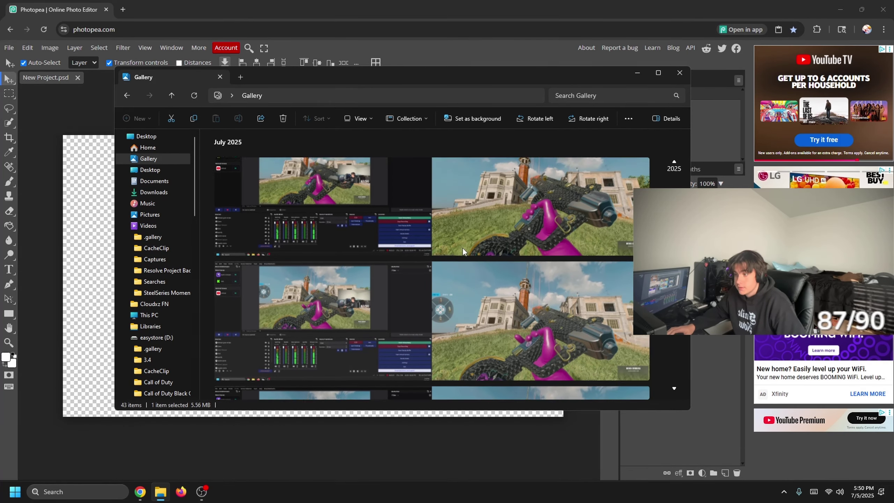
pyautogui.scroll(-2, 463, 250)
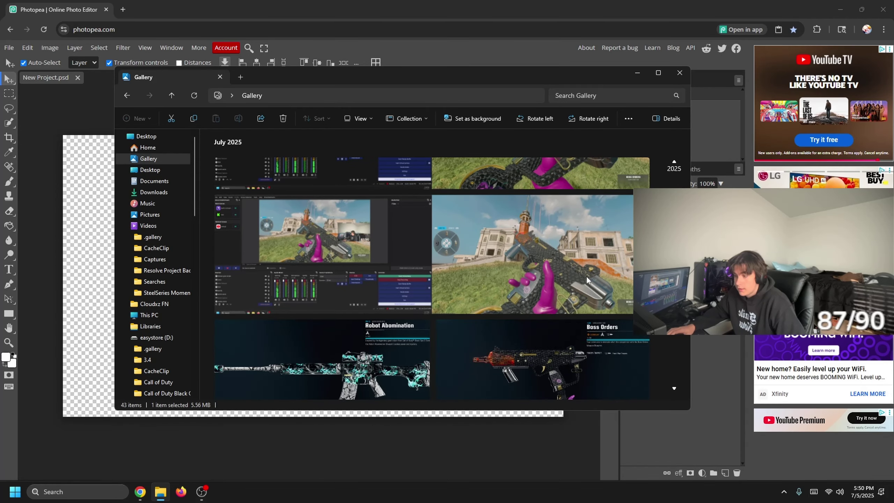
# - Open Screenshot (366).png for editing in Photos and crop it at 16:9 to the 1920 x 1080 gameplay half
pyautogui.doubleClick(522, 246)
pyautogui.scroll(3, 436, 218)
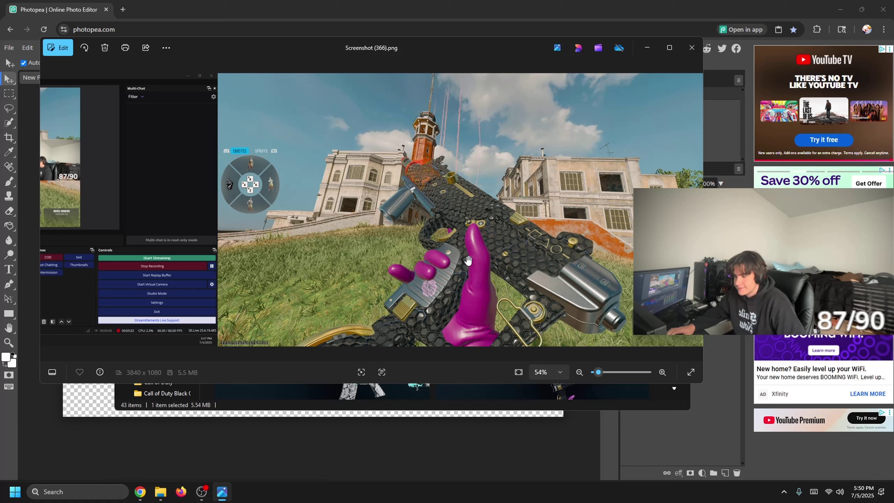
pyautogui.click(58, 48)
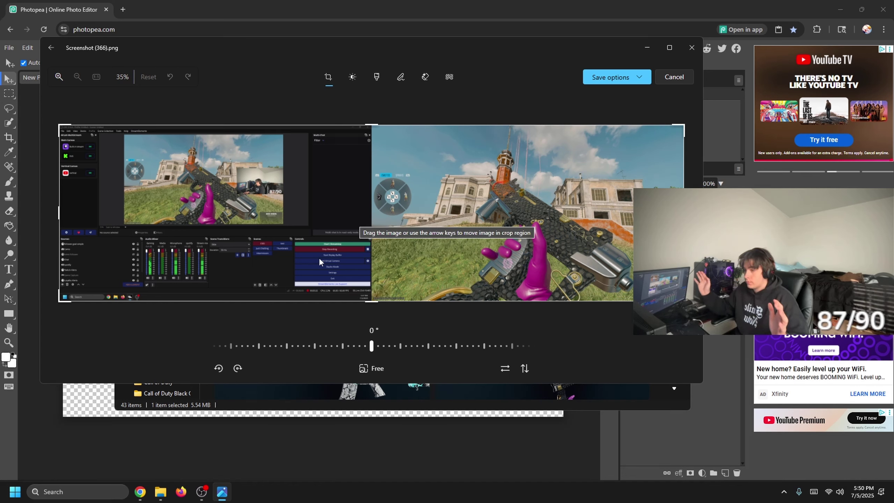
pyautogui.click(376, 367)
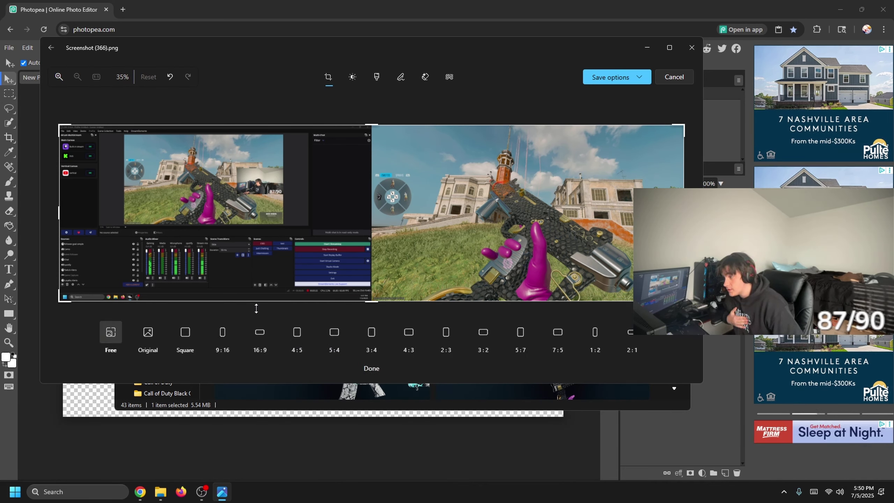
pyautogui.click(261, 340)
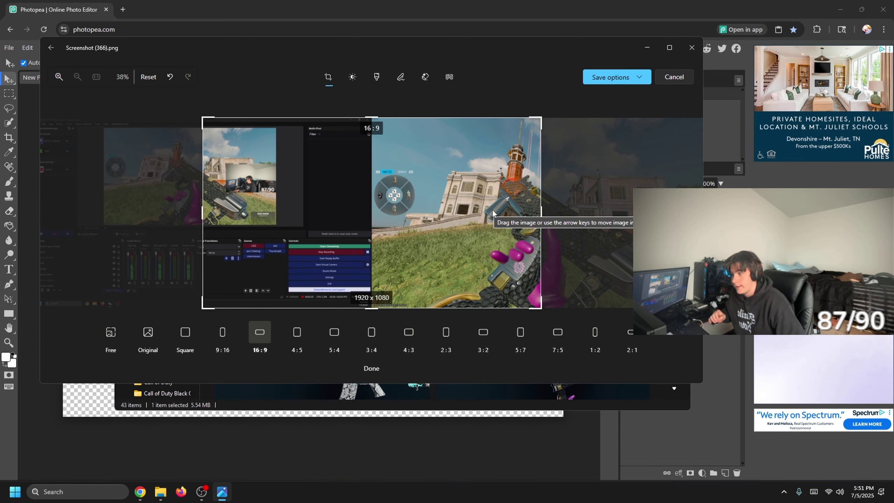
pyautogui.moveTo(471, 202); pyautogui.dragTo(302, 202)
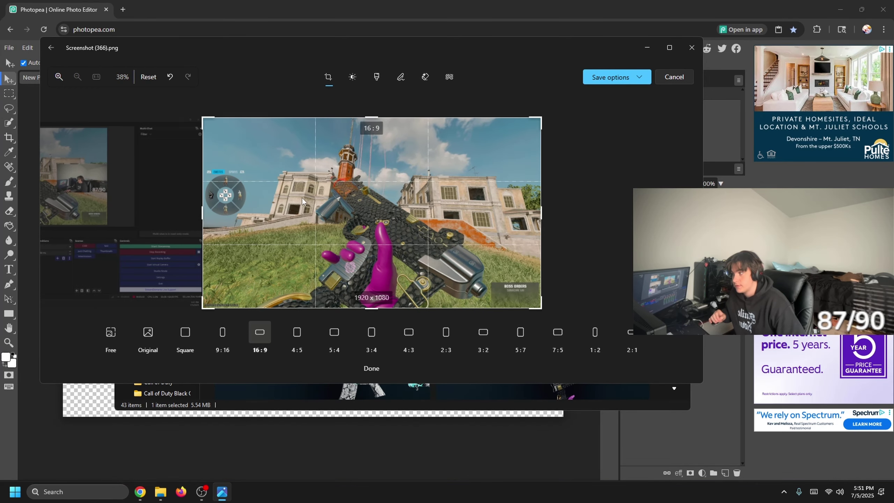
# - Save the cropped screenshot and place it on the canvas of the Photopea project
pyautogui.click(616, 78)
pyautogui.click(615, 110)
pyautogui.moveTo(519, 342); pyautogui.dragTo(322, 292)
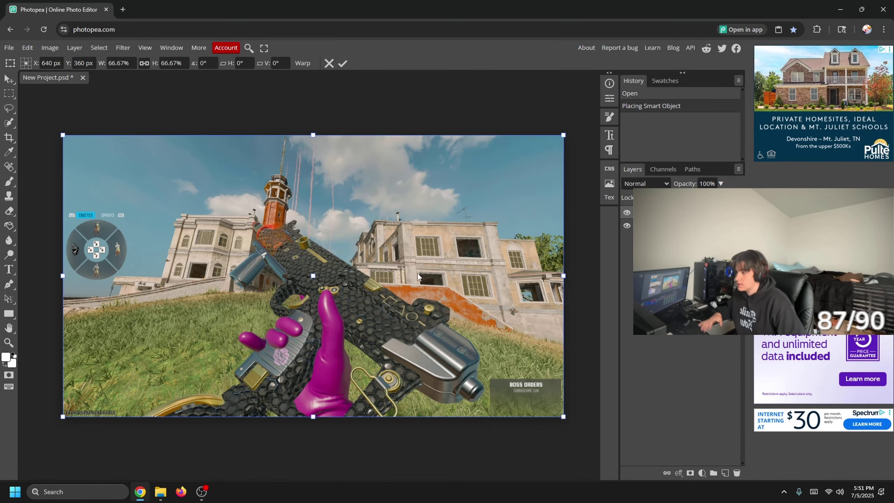
# - Rasterize the placed gameplay screenshot layer so its pixels can be retouched directly
pyautogui.scroll(1, 304, 265)
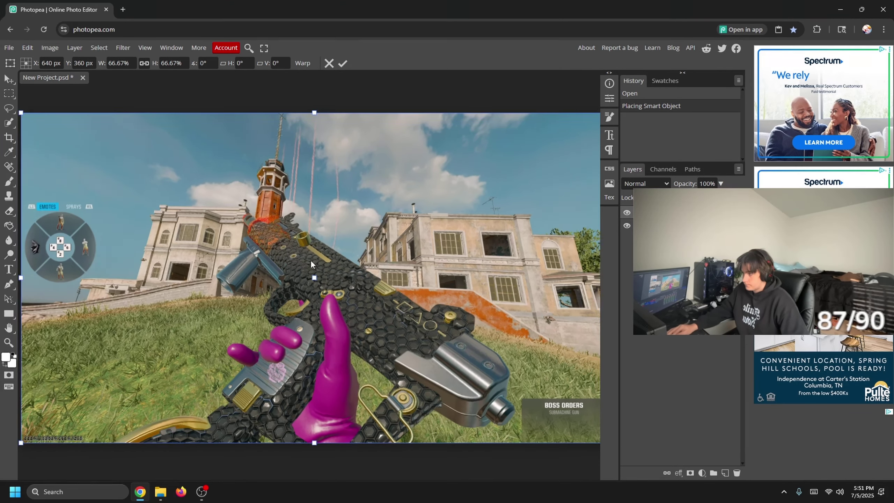
pyautogui.scroll(-1, 310, 260)
pyautogui.rightClick(651, 212)
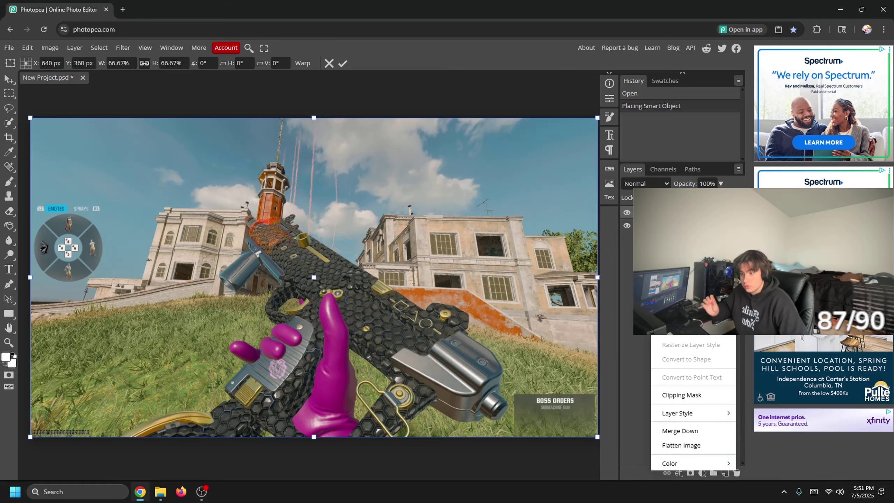
pyautogui.click(659, 213)
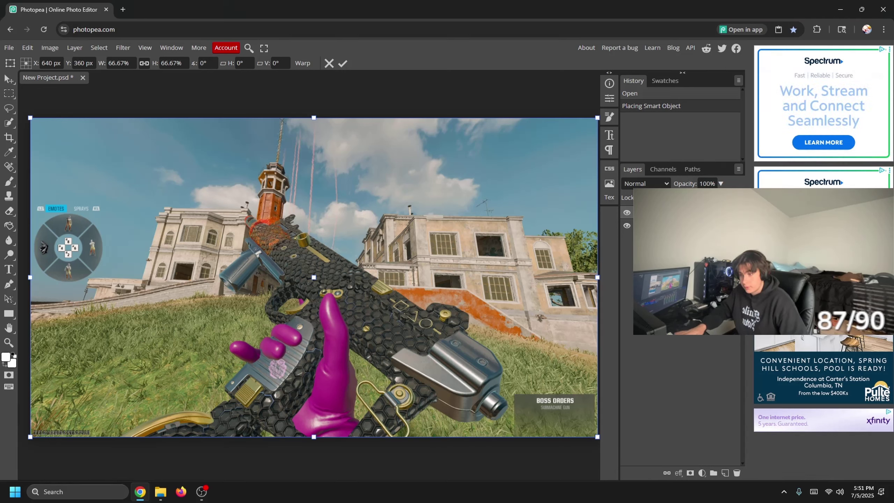
pyautogui.rightClick(659, 214)
pyautogui.click(658, 216)
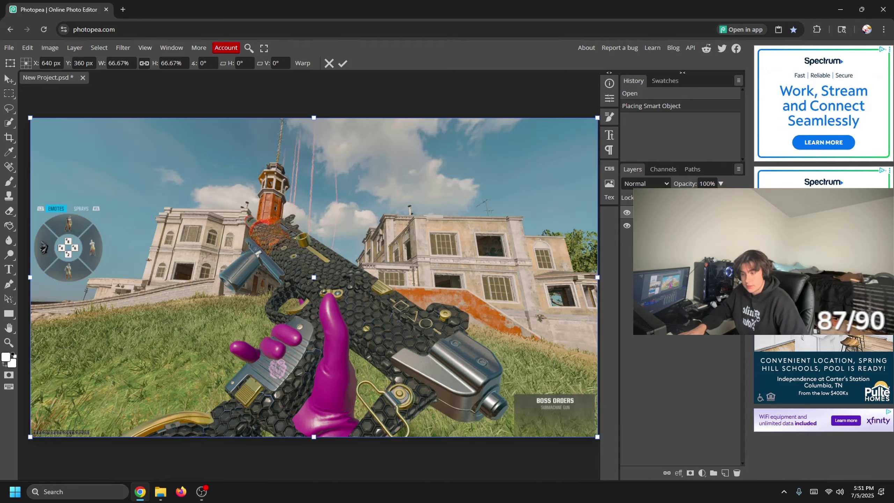
pyautogui.rightClick(659, 216)
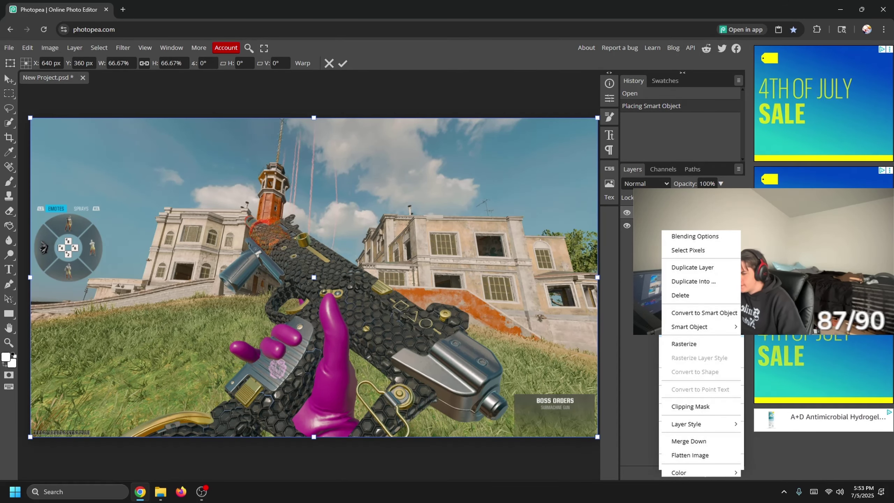
pyautogui.click(684, 343)
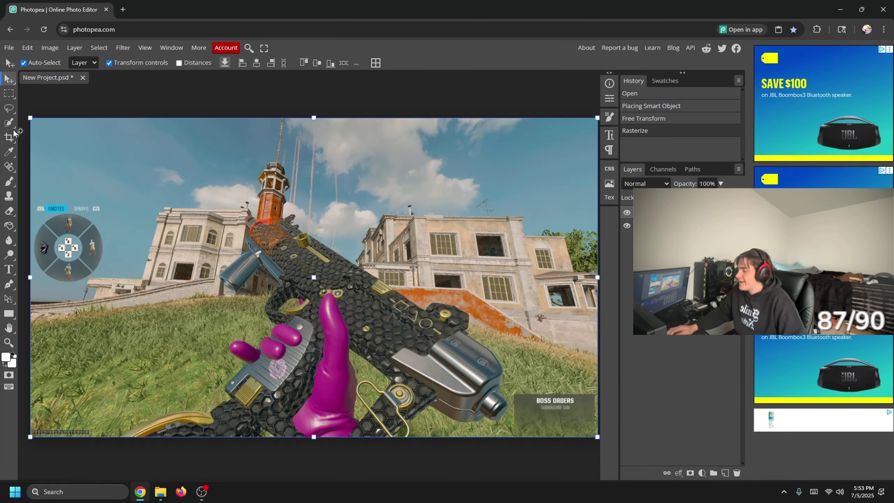
# - Paint out the emote wheel and its Emotes/Sprays labels in the sky with the Spot Healing Brush
pyautogui.click(8, 165)
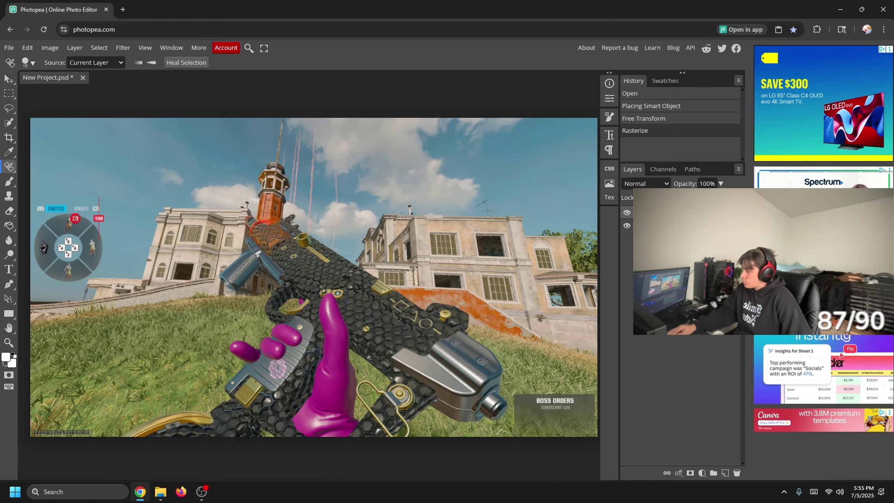
pyautogui.moveTo(76, 219); pyautogui.dragTo(80, 218)
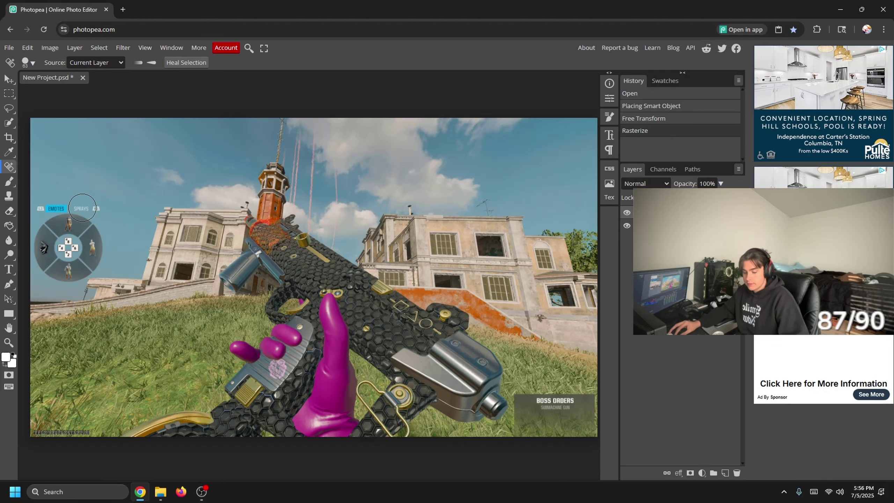
pyautogui.rightClick(92, 207)
pyautogui.moveTo(93, 207)
pyautogui.mouseDown()
pyautogui.moveTo(109, 207)
pyautogui.moveTo(97, 207)
pyautogui.mouseUp()
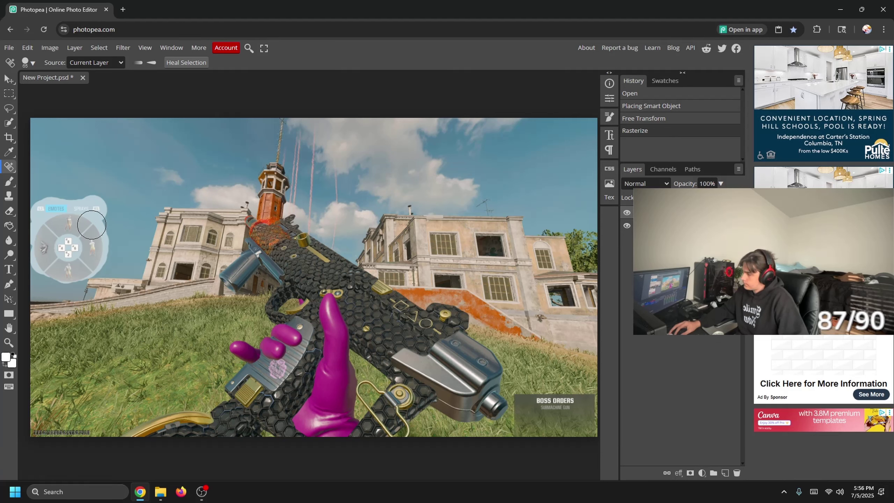
pyautogui.moveTo(92, 225)
pyautogui.mouseDown()
pyautogui.moveTo(44, 249)
pyautogui.moveTo(44, 269)
pyautogui.moveTo(44, 246)
pyautogui.moveTo(80, 247)
pyautogui.moveTo(72, 245)
pyautogui.moveTo(92, 266)
pyautogui.mouseUp()
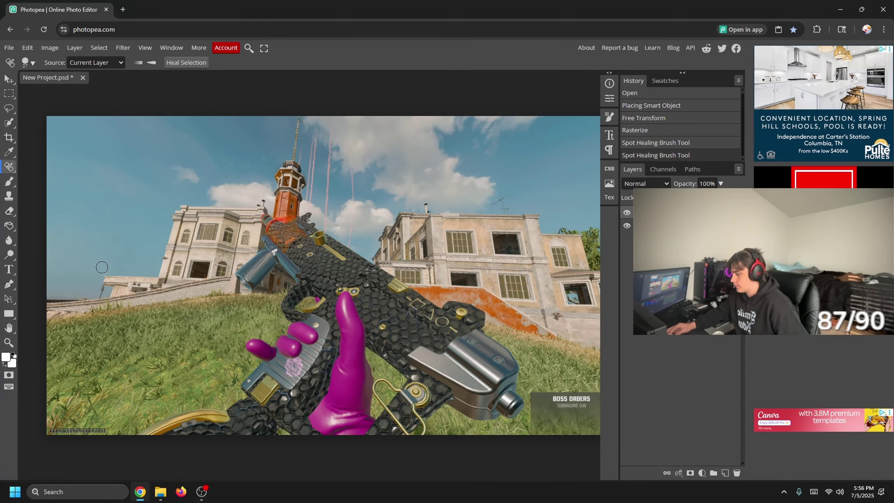
# - Heal the leftover blemishes in the sky beside the end of the low building ledge, using a smaller brush
pyautogui.scroll(5, 98, 278)
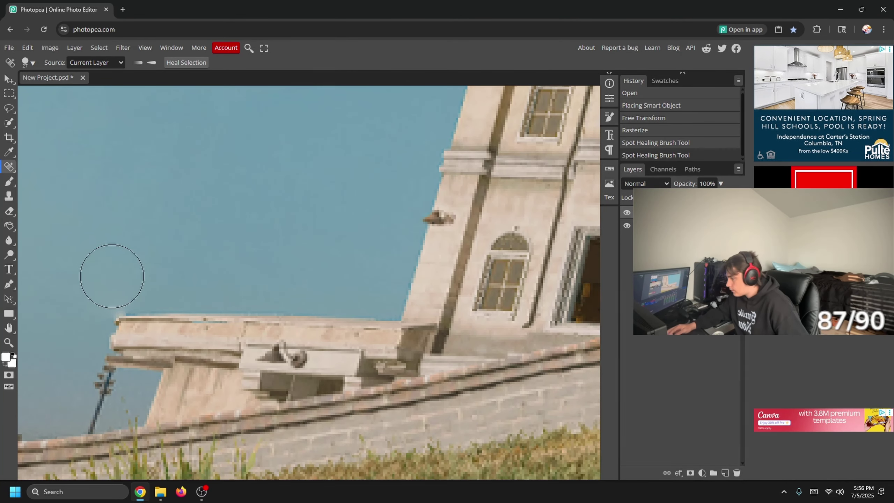
pyautogui.moveTo(108, 275); pyautogui.dragTo(82, 271)
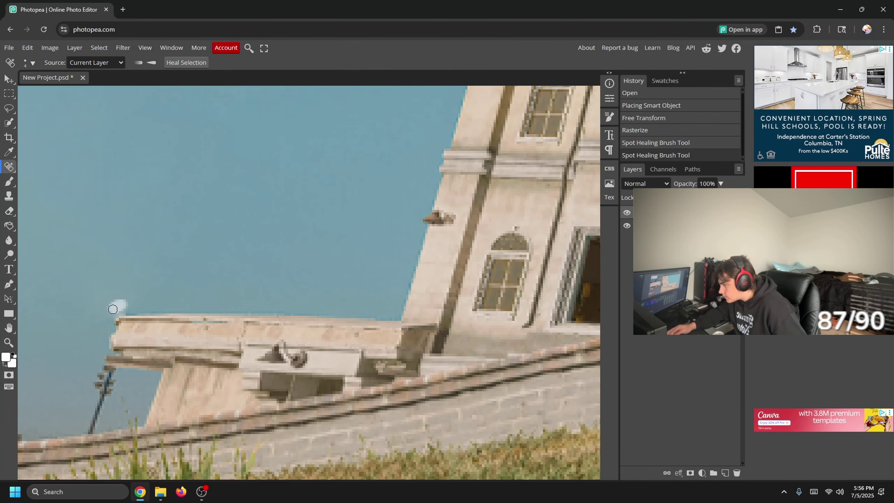
pyautogui.moveTo(113, 309)
pyautogui.mouseDown()
pyautogui.moveTo(125, 303)
pyautogui.moveTo(113, 316)
pyautogui.moveTo(111, 306)
pyautogui.mouseUp()
# - Remove the small overlay number string from the grass in the image's lower-left corner with the Spot Healing Brush
pyautogui.scroll(-5, 117, 306)
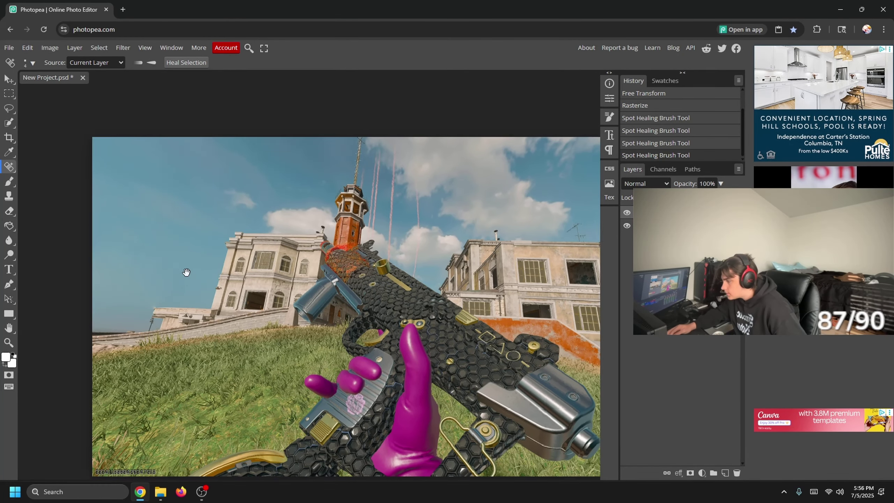
pyautogui.moveTo(185, 274); pyautogui.dragTo(146, 231)
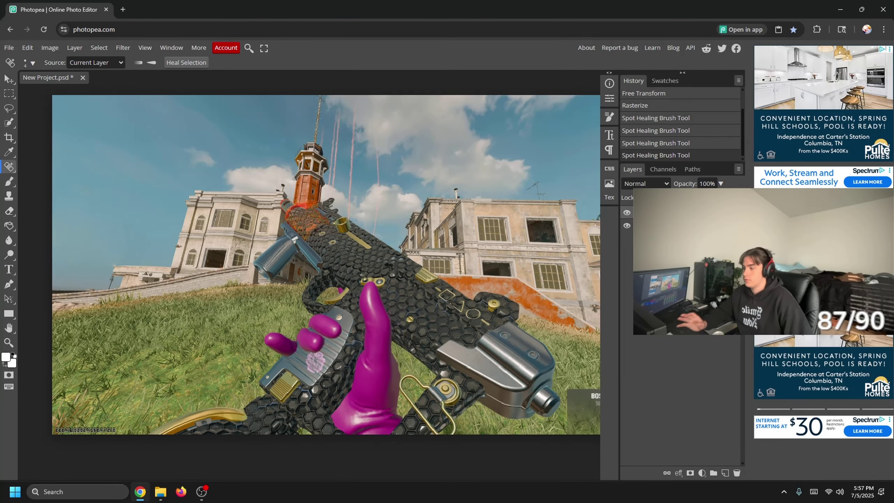
pyautogui.moveTo(485, 285)
pyautogui.mouseDown()
pyautogui.moveTo(406, 269)
pyautogui.moveTo(484, 267)
pyautogui.mouseUp()
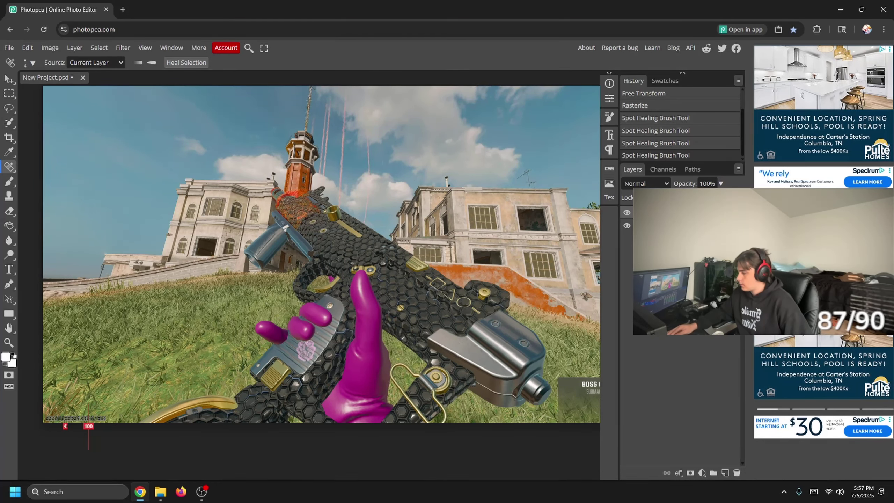
pyautogui.scroll(7, 82, 413)
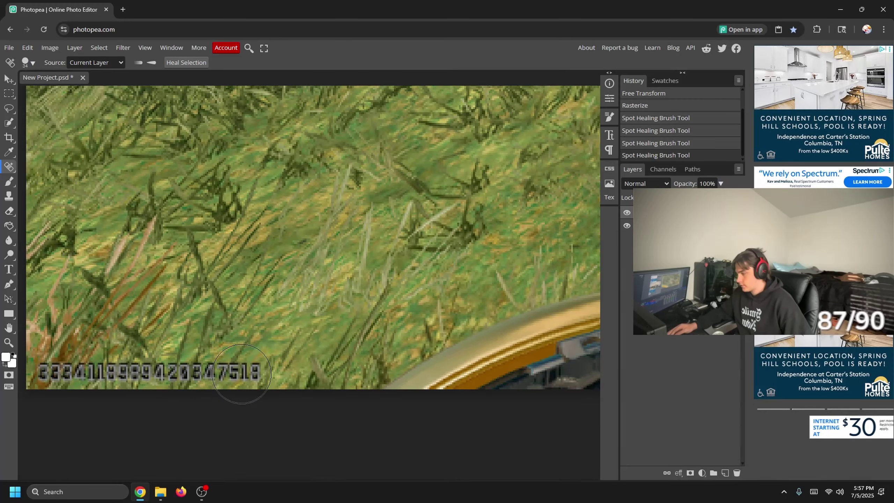
pyautogui.moveTo(266, 367); pyautogui.dragTo(50, 368)
# - Remove the BOSS ORDERS weapon label and its dark box from the grass with the Spot Healing Brush
pyautogui.scroll(-8, 397, 368)
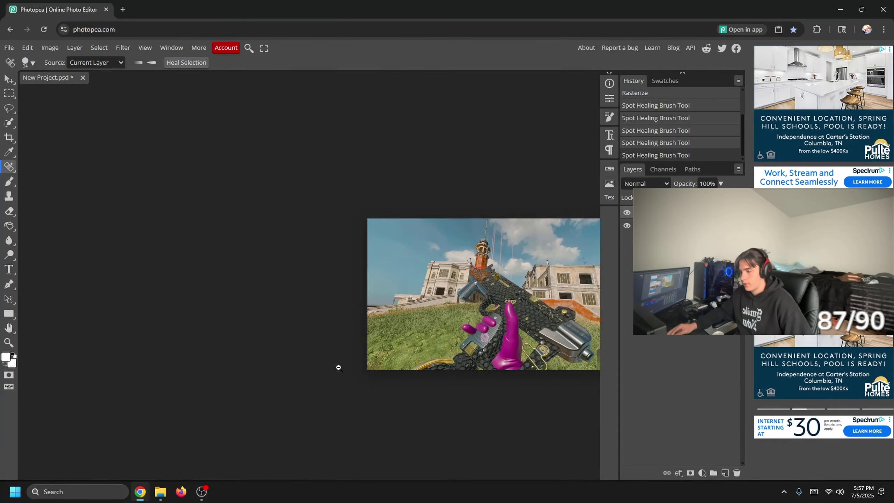
pyautogui.moveTo(384, 353); pyautogui.dragTo(185, 337)
pyautogui.scroll(4, 317, 341)
pyautogui.moveTo(331, 344); pyautogui.dragTo(261, 339)
pyautogui.scroll(4, 275, 318)
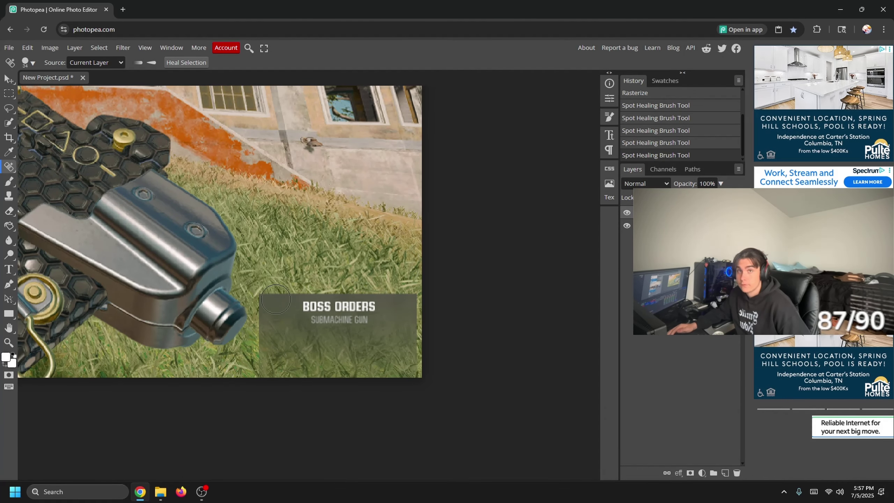
pyautogui.moveTo(269, 301)
pyautogui.mouseDown()
pyautogui.moveTo(331, 311)
pyautogui.moveTo(419, 305)
pyautogui.moveTo(317, 301)
pyautogui.moveTo(332, 300)
pyautogui.moveTo(271, 319)
pyautogui.moveTo(268, 372)
pyautogui.moveTo(381, 378)
pyautogui.moveTo(406, 372)
pyautogui.moveTo(412, 340)
pyautogui.moveTo(385, 336)
pyautogui.moveTo(379, 361)
pyautogui.moveTo(365, 355)
pyautogui.moveTo(359, 336)
pyautogui.moveTo(350, 352)
pyautogui.moveTo(339, 321)
pyautogui.moveTo(315, 348)
pyautogui.moveTo(291, 347)
pyautogui.moveTo(322, 379)
pyautogui.mouseUp()
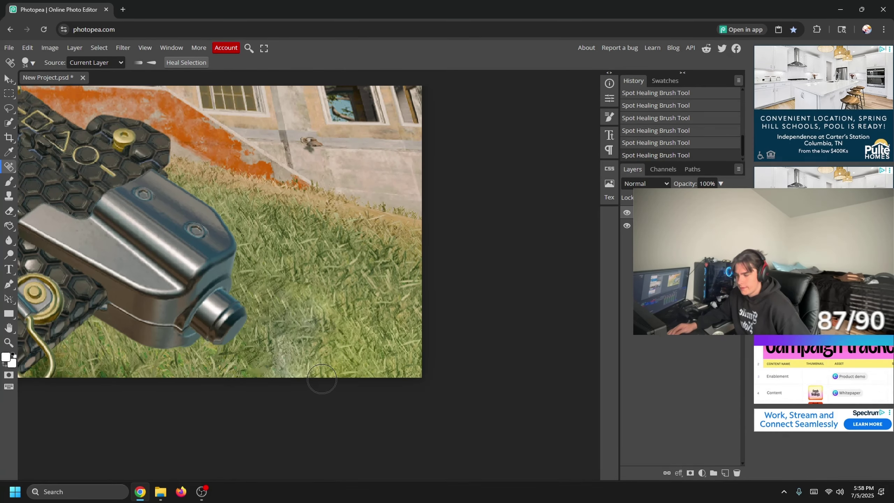
pyautogui.moveTo(349, 319); pyautogui.dragTo(391, 323)
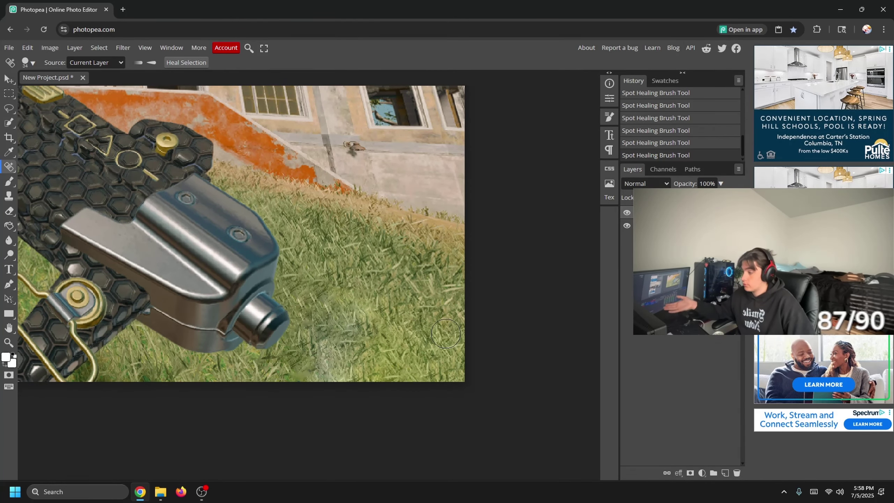
pyautogui.moveTo(446, 334); pyautogui.dragTo(513, 344)
# - Start a Pen path just below the image and trace it along the outer edge of the gold trim
pyautogui.scroll(-3, 555, 388)
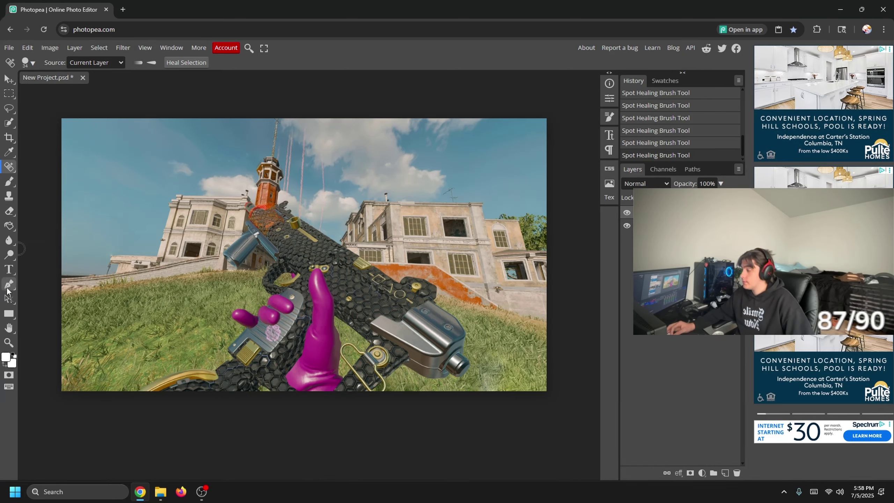
pyautogui.click(6, 288)
pyautogui.scroll(5, 127, 408)
pyautogui.click(168, 391)
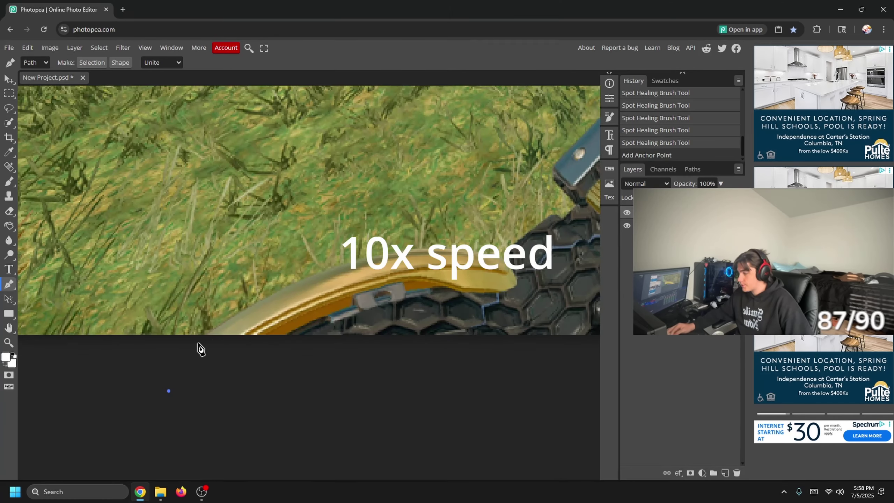
pyautogui.click(207, 333)
pyautogui.scroll(3, 262, 276)
pyautogui.click(195, 360)
pyautogui.click(256, 325)
pyautogui.click(310, 296)
pyautogui.click(340, 318)
pyautogui.click(424, 319)
pyautogui.hotkey('ctrl', 'z')
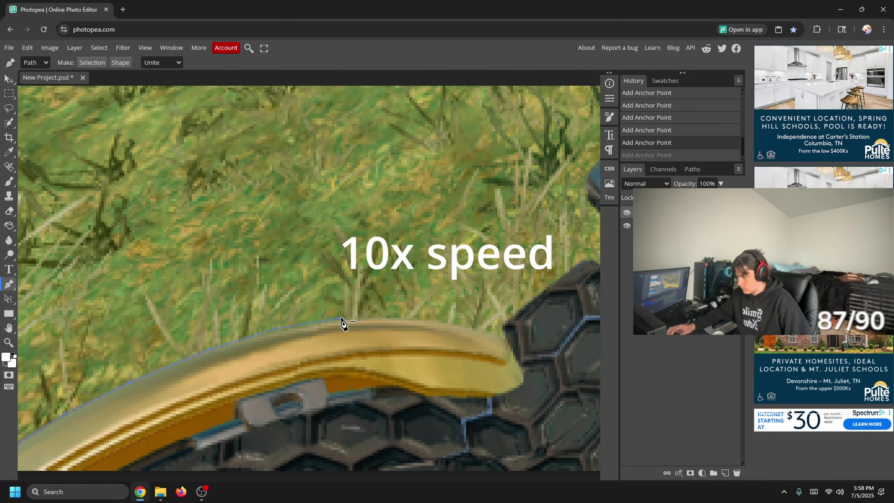
pyautogui.click(407, 319)
# - Continue the Pen path from the gold trim over the black honeycomb section to the metal magazine base
pyautogui.moveTo(513, 324); pyautogui.dragTo(405, 355)
pyautogui.click(464, 302)
pyautogui.click(508, 288)
pyautogui.click(534, 265)
pyautogui.click(493, 223)
pyautogui.moveTo(532, 156); pyautogui.dragTo(407, 308)
# - Export the current project as a PNG image, view the exported New Project.png and close the preview
pyautogui.click(9, 48)
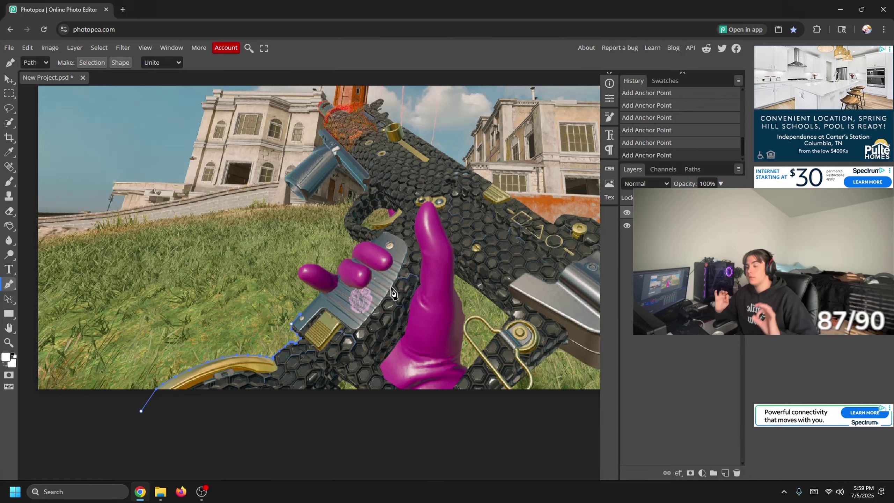
pyautogui.click(9, 47)
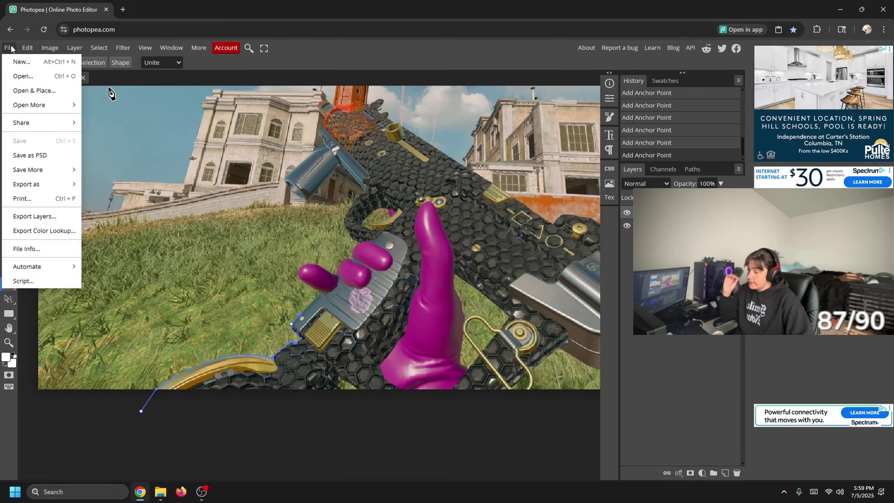
pyautogui.moveTo(34, 187)
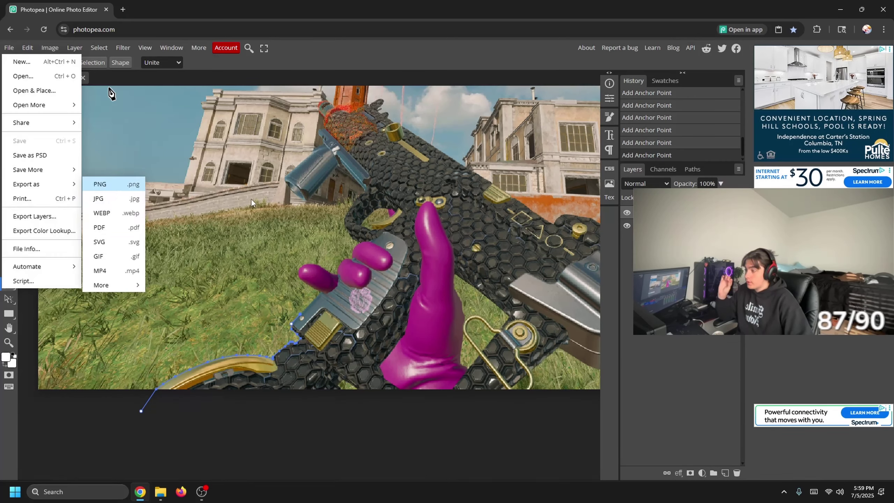
pyautogui.click(106, 184)
pyautogui.click(352, 244)
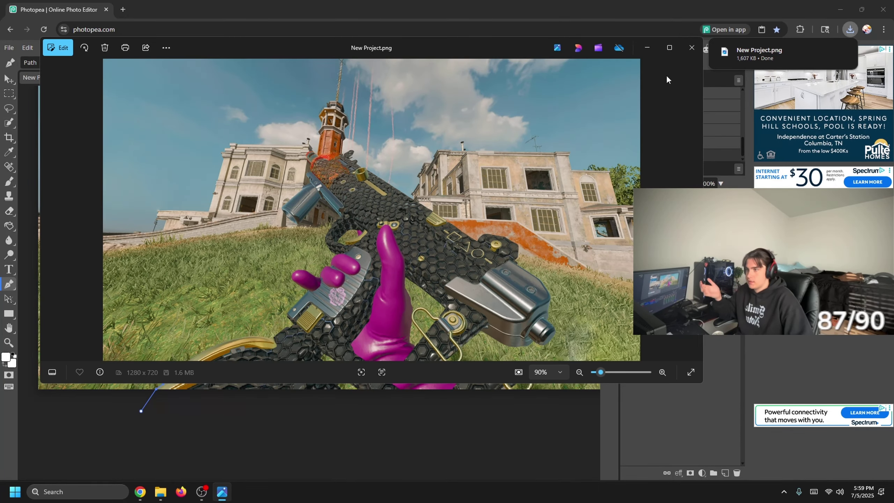
pyautogui.click(692, 44)
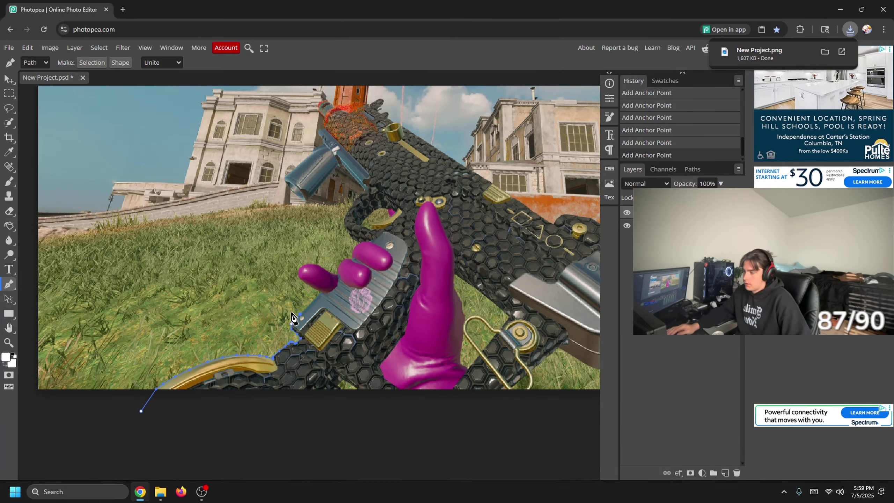
# - Trace the Pen path along the magazine edge and around the purple glove's outermost finger onto the next finger
pyautogui.scroll(5, 282, 319)
pyautogui.scroll(4, 334, 313)
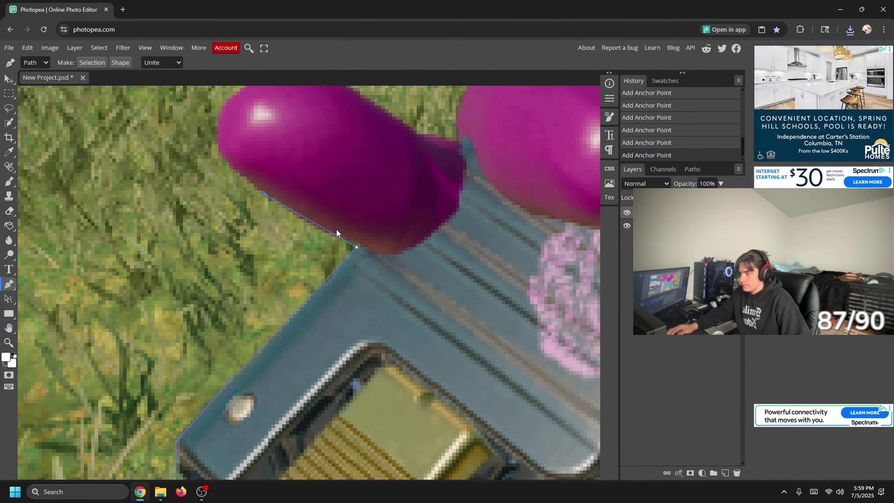
pyautogui.click(218, 151)
pyautogui.click(219, 116)
pyautogui.moveTo(218, 116); pyautogui.dragTo(228, 200)
pyautogui.click(242, 178)
pyautogui.click(264, 161)
pyautogui.click(292, 157)
pyautogui.click(330, 158)
pyautogui.click(348, 164)
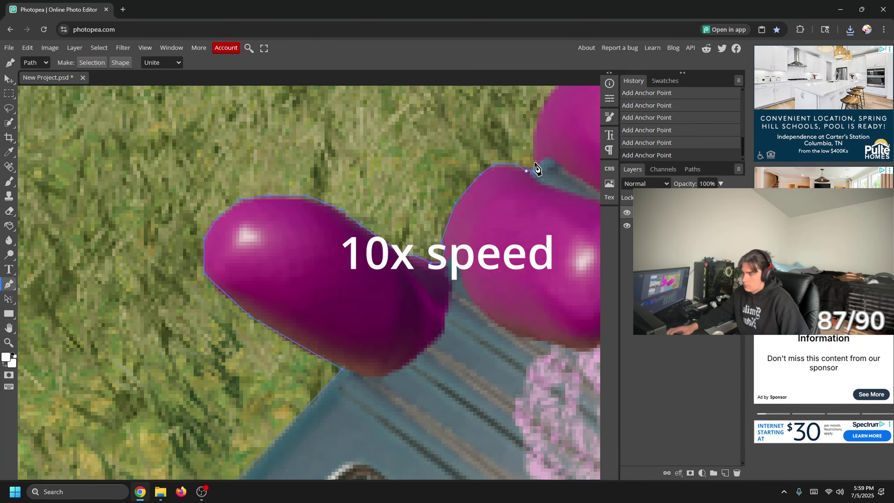
# - Carry the Pen path past the remaining fingers and around the trigger guard to the blue metal bracket
pyautogui.click(535, 164)
pyautogui.moveTo(579, 89)
pyautogui.mouseDown()
pyautogui.moveTo(472, 172)
pyautogui.moveTo(432, 297)
pyautogui.mouseUp()
pyautogui.click(325, 203)
pyautogui.moveTo(352, 106); pyautogui.dragTo(274, 326)
pyautogui.click(385, 163)
pyautogui.moveTo(386, 145); pyautogui.dragTo(401, 290)
# - Trace the Pen path along the blue bracket's lower edge and around the blue metal cylinder
pyautogui.click(313, 192)
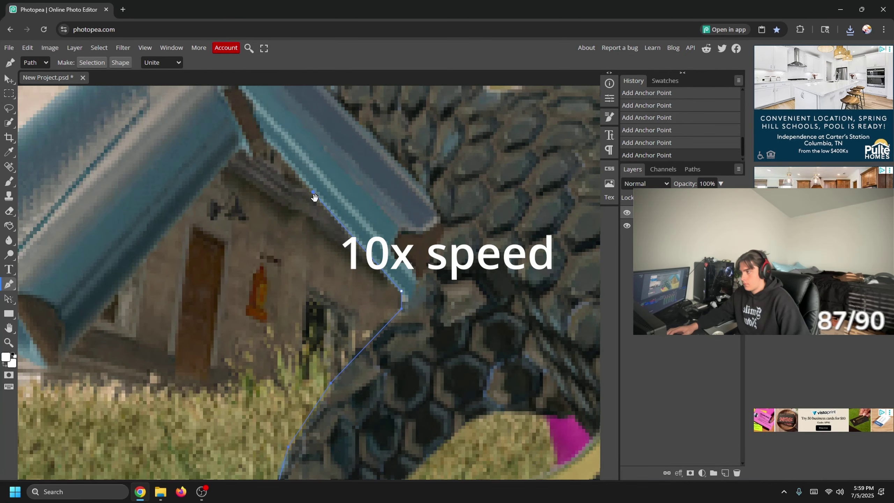
pyautogui.click(242, 145)
pyautogui.moveTo(242, 197); pyautogui.dragTo(394, 91)
pyautogui.click(216, 255)
pyautogui.click(67, 136)
pyautogui.moveTo(105, 106); pyautogui.dragTo(112, 367)
pyautogui.click(236, 227)
pyautogui.moveTo(238, 204); pyautogui.dragTo(230, 235)
pyautogui.click(298, 202)
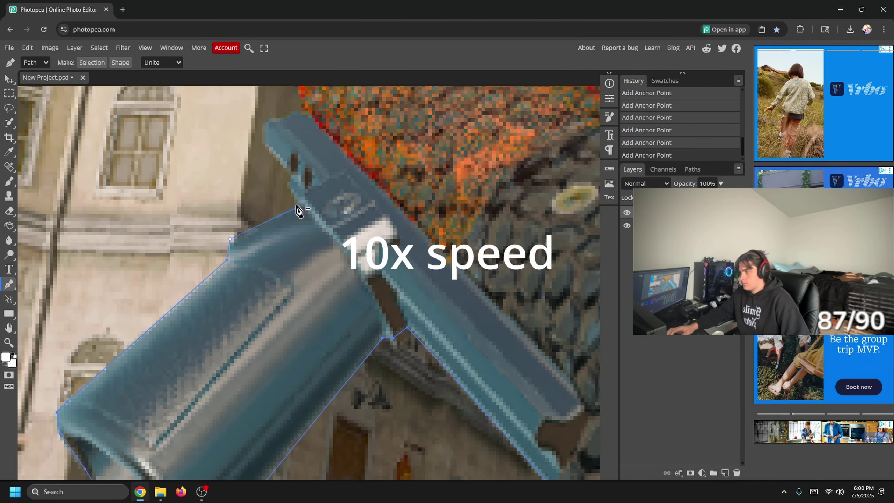
# - Continue the Pen path around the upper end of the blue bracket to the orange part of the weapon
pyautogui.click(262, 139)
pyautogui.click(300, 104)
pyautogui.moveTo(300, 103); pyautogui.dragTo(316, 307)
pyautogui.click(309, 264)
pyautogui.click(316, 243)
# - Outline the orange-speckled rounded end of the weapon and the jagged black spikes beside it with the Pen path
pyautogui.click(277, 197)
pyautogui.click(273, 172)
pyautogui.click(287, 148)
pyautogui.click(305, 141)
pyautogui.click(330, 137)
pyautogui.moveTo(564, 163); pyautogui.dragTo(371, 174)
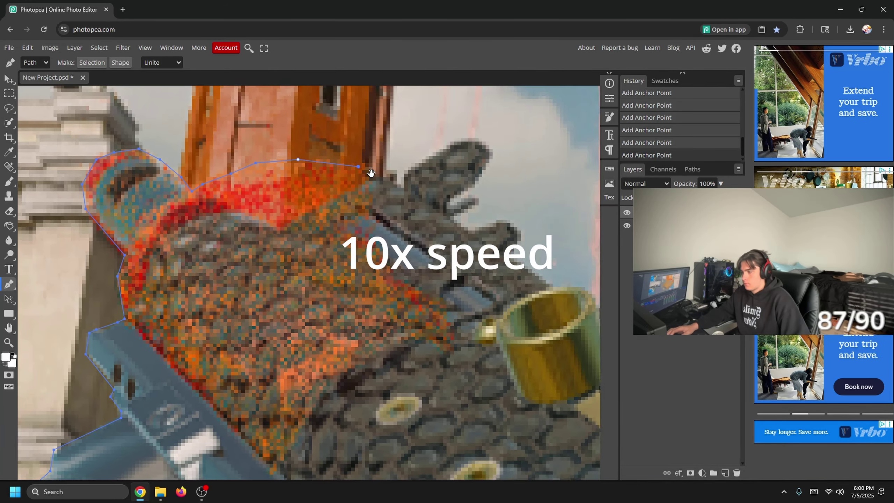
pyautogui.click(474, 228)
pyautogui.click(506, 222)
# - Continue the Pen path along the weapon's black scaled upper edge, past the brass cylinder and gold ribbed piece, to the notch before the rounded bump
pyautogui.moveTo(556, 292); pyautogui.dragTo(123, 162)
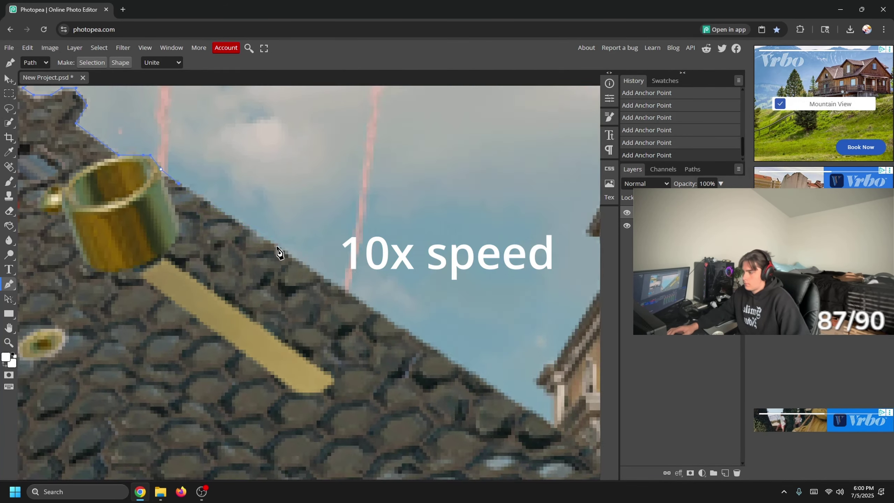
pyautogui.click(542, 451)
pyautogui.moveTo(563, 441); pyautogui.dragTo(63, 149)
pyautogui.moveTo(328, 350); pyautogui.dragTo(375, 361)
pyautogui.click(238, 252)
pyautogui.click(259, 276)
pyautogui.click(363, 341)
pyautogui.moveTo(438, 386); pyautogui.dragTo(251, 286)
pyautogui.click(441, 407)
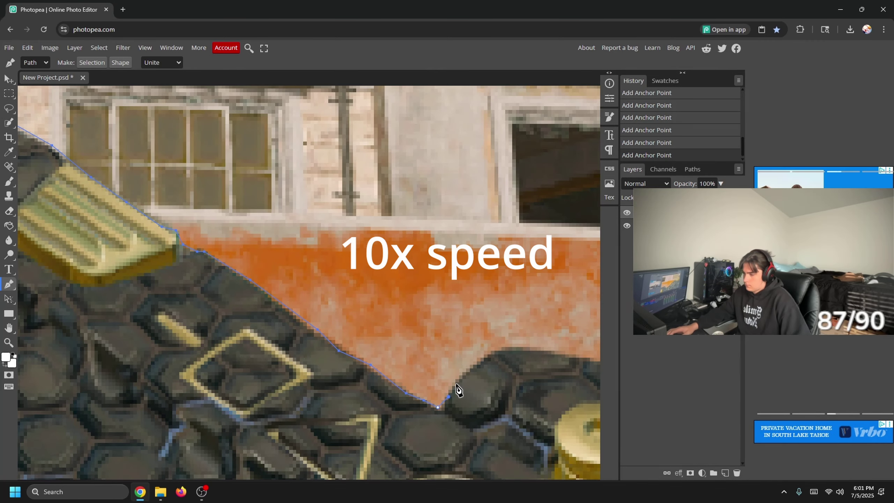
# - Trace the Pen path over the rounded scaled bump beside the gold knob and onto the blue-grey metal block
pyautogui.moveTo(563, 373); pyautogui.dragTo(247, 369)
pyautogui.click(337, 358)
pyautogui.moveTo(404, 394); pyautogui.dragTo(252, 149)
pyautogui.click(297, 173)
pyautogui.click(315, 191)
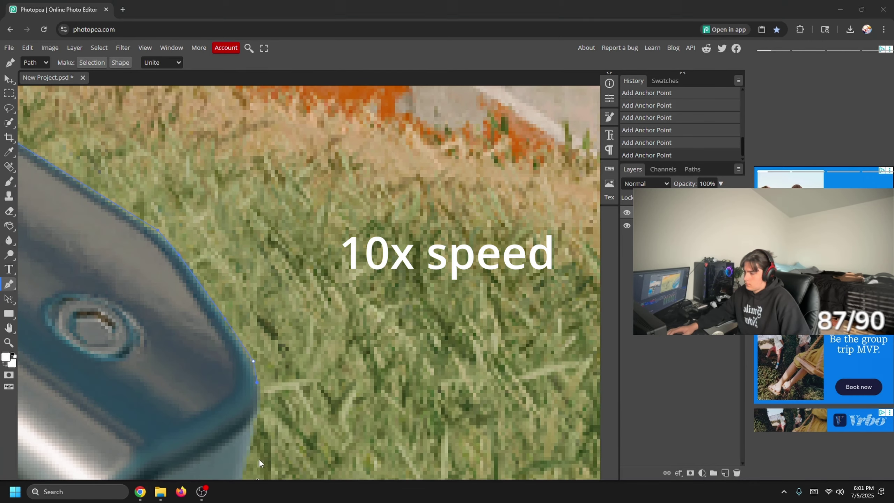
# - Outline the end of the metal block and the short metal cylinder protruding from it with the Pen path
pyautogui.moveTo(255, 457); pyautogui.dragTo(286, 235)
pyautogui.click(268, 280)
pyautogui.moveTo(262, 348); pyautogui.dragTo(143, 274)
pyautogui.click(196, 319)
pyautogui.click(210, 342)
pyautogui.click(214, 366)
pyautogui.click(209, 387)
pyautogui.moveTo(210, 387); pyautogui.dragTo(308, 307)
pyautogui.moveTo(258, 382); pyautogui.dragTo(351, 317)
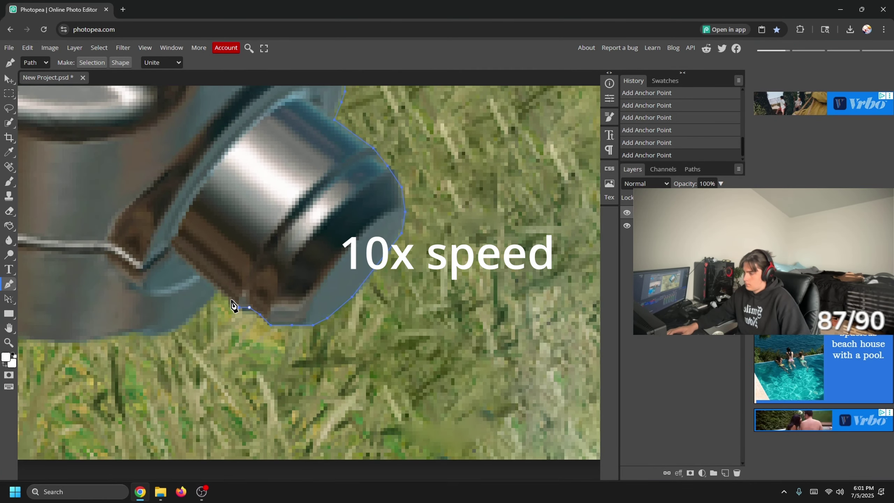
# - Carry the Pen path along the metal block's underside and around the brass clip to below the canvas edge
pyautogui.moveTo(236, 305); pyautogui.dragTo(519, 249)
pyautogui.moveTo(305, 303); pyautogui.dragTo(599, 289)
pyautogui.click(171, 264)
pyautogui.click(143, 289)
pyautogui.click(153, 309)
pyautogui.click(161, 335)
pyautogui.click(160, 360)
pyautogui.click(146, 402)
pyautogui.click(138, 419)
pyautogui.scroll(-5, 364, 390)
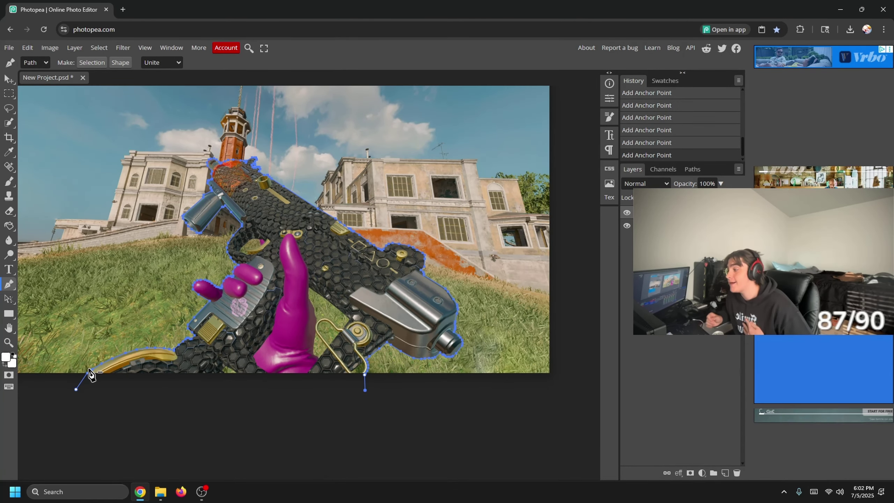
# - Close the Pen path at its starting point and convert it to an anti-aliased selection
pyautogui.click(76, 389)
pyautogui.rightClick(271, 258)
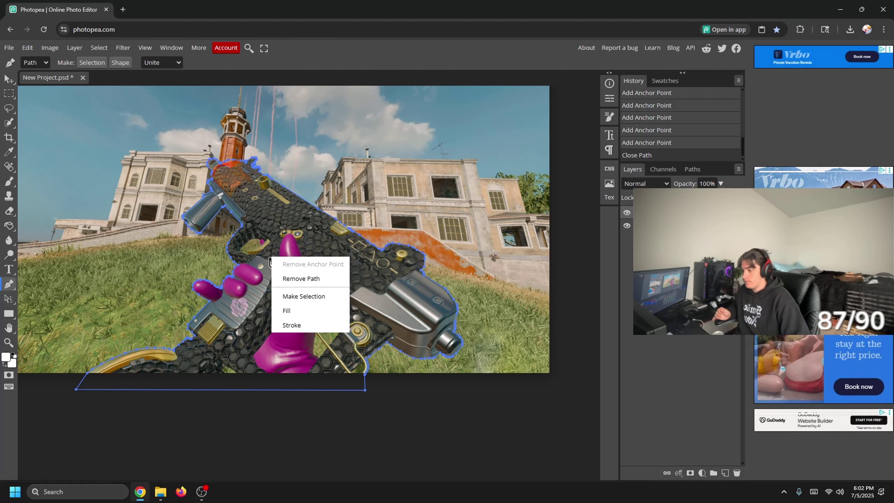
pyautogui.click(334, 298)
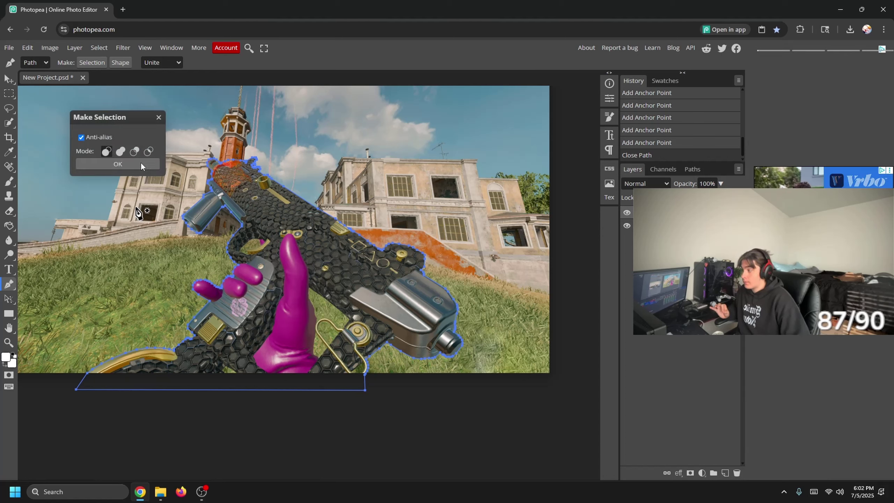
pyautogui.click(184, 183)
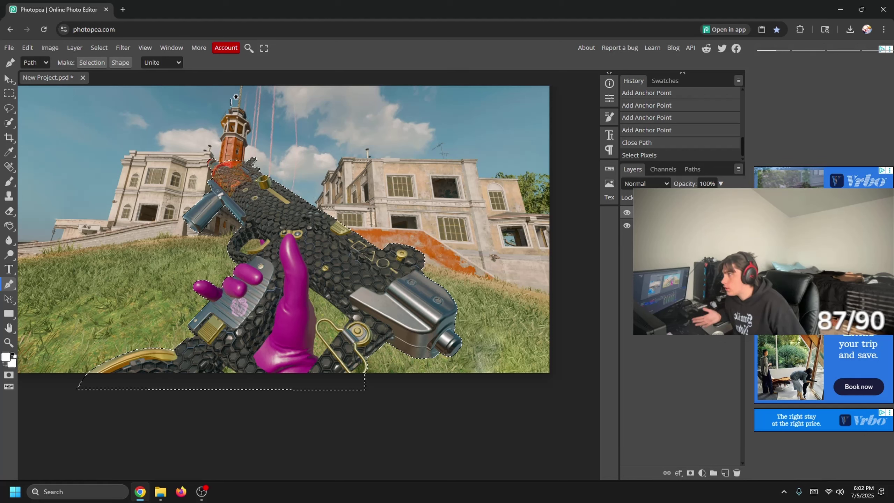
# - Invert the selection, delete the background around the weapon, and cut out the grass showing inside the trigger guard
pyautogui.click(99, 48)
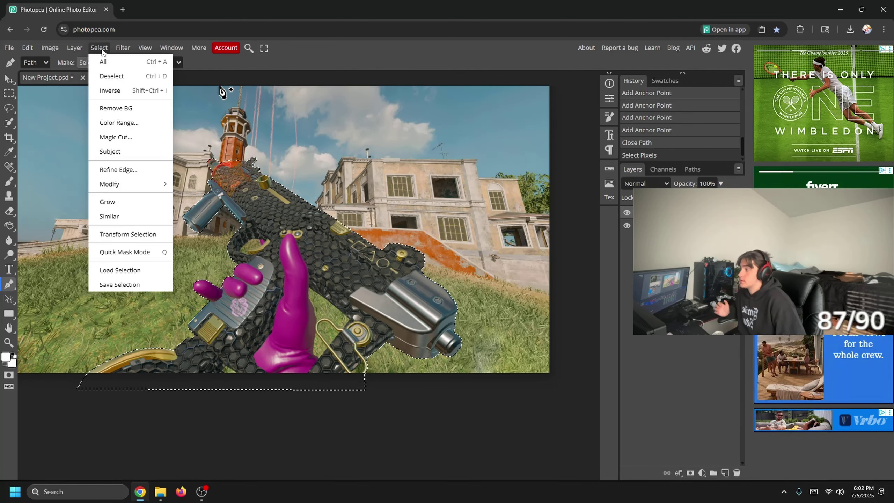
pyautogui.click(110, 90)
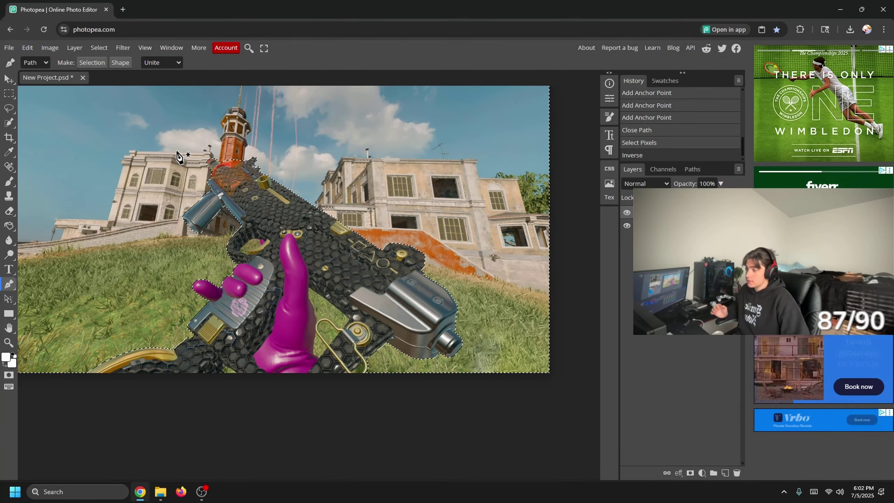
pyautogui.press('Delete')
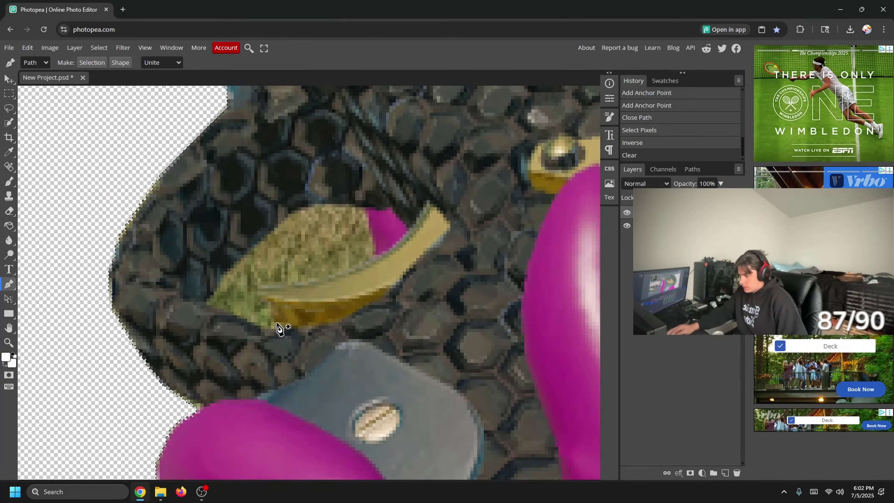
pyautogui.click(245, 253)
pyautogui.click(246, 253)
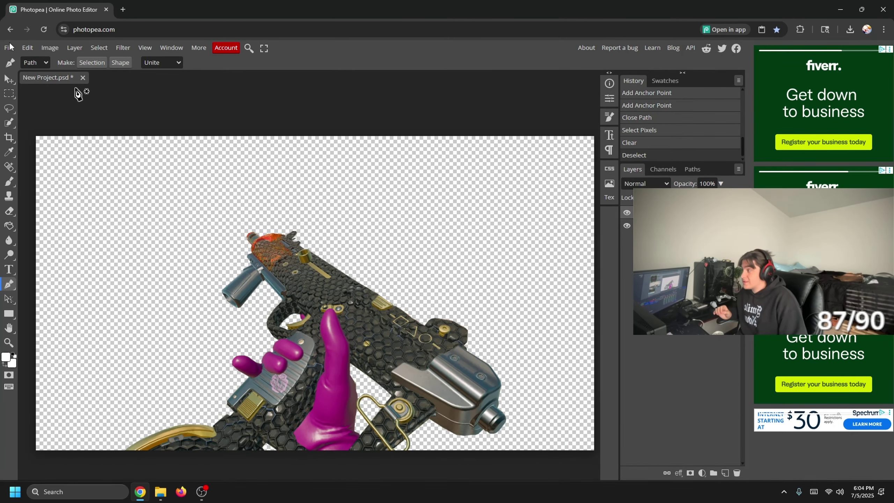
# - Export the cut-out weapon as a 1280 by 720 PNG named saug
pyautogui.click(10, 46)
pyautogui.moveTo(58, 187)
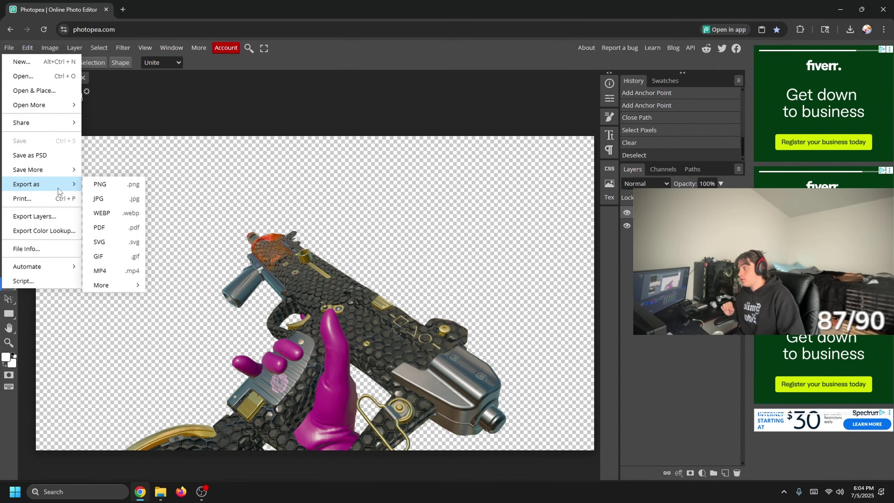
pyautogui.click(129, 184)
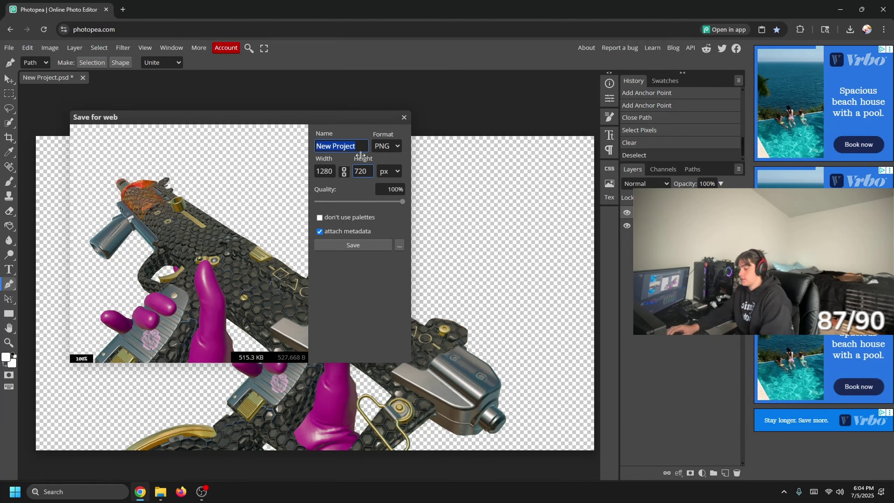
pyautogui.write('saug')
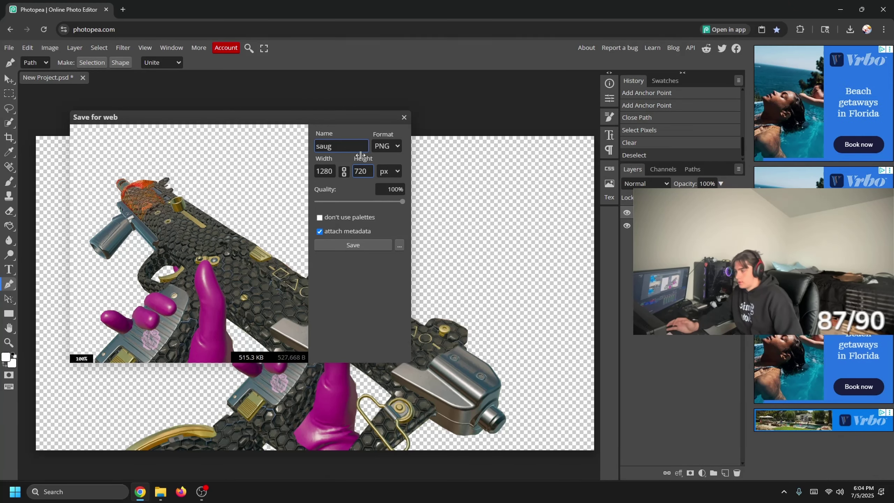
pyautogui.click(369, 246)
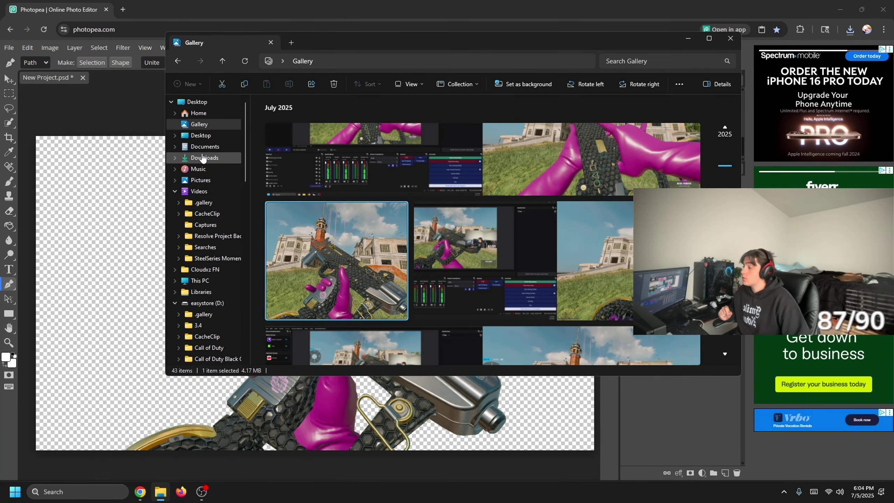
# - Place New Project.png from the Downloads folder into the document as a layer beneath the weapon cutout
pyautogui.click(202, 157)
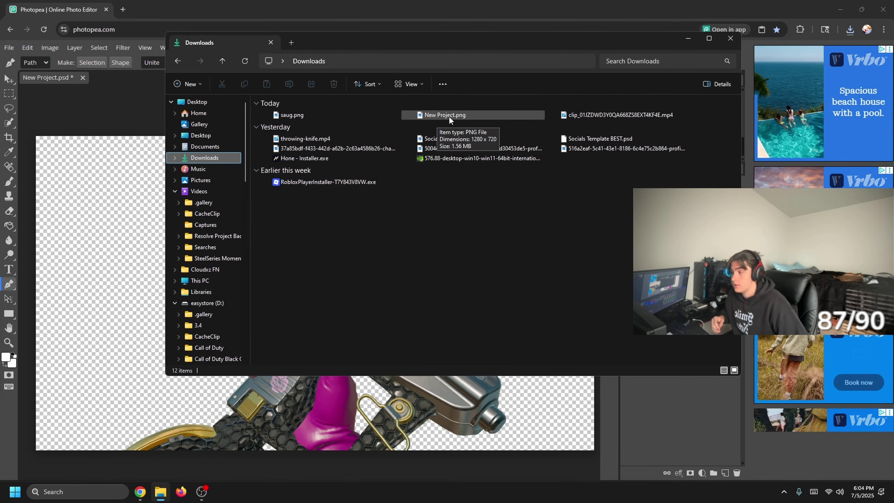
pyautogui.click(470, 124)
pyautogui.moveTo(466, 117); pyautogui.dragTo(525, 219)
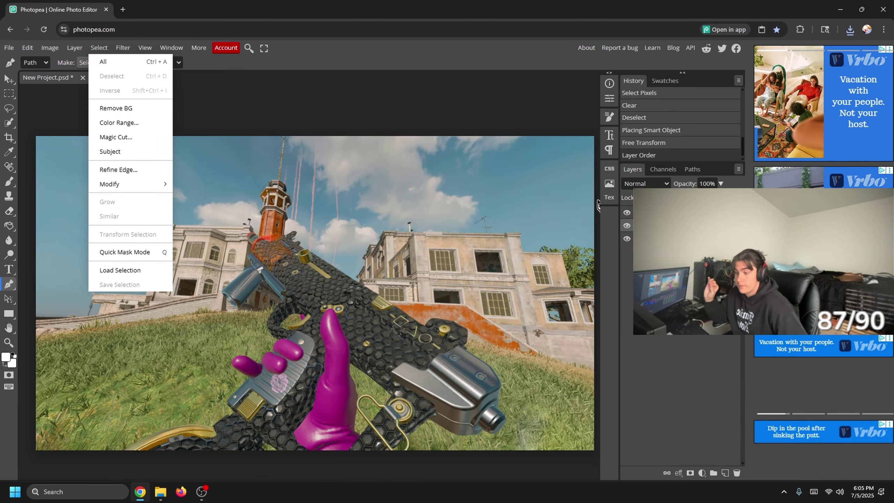
pyautogui.click(596, 202)
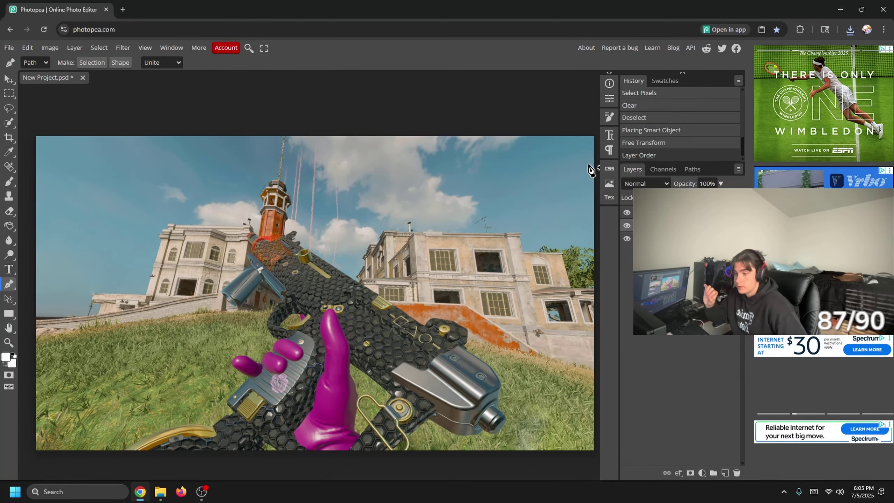
pyautogui.click(79, 48)
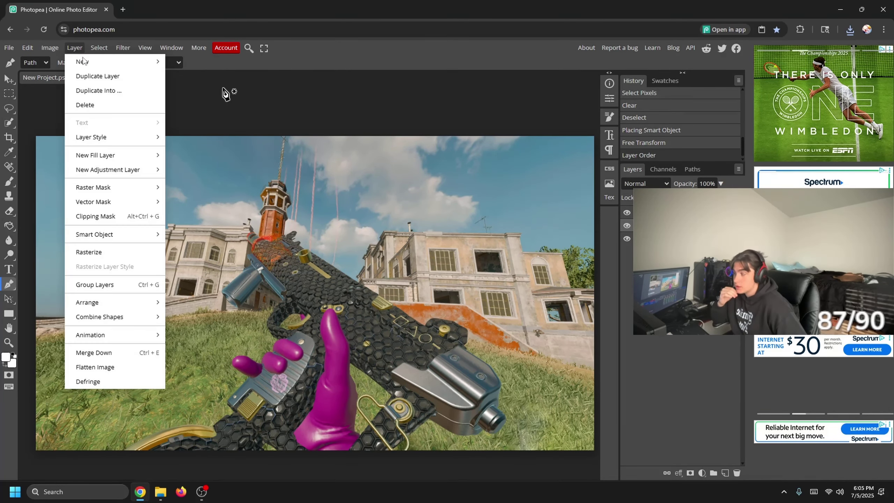
pyautogui.click(123, 48)
pyautogui.press('Escape')
# - Apply a Gaussian Blur with a 1.9 px radius to the placed background layer
pyautogui.click(123, 48)
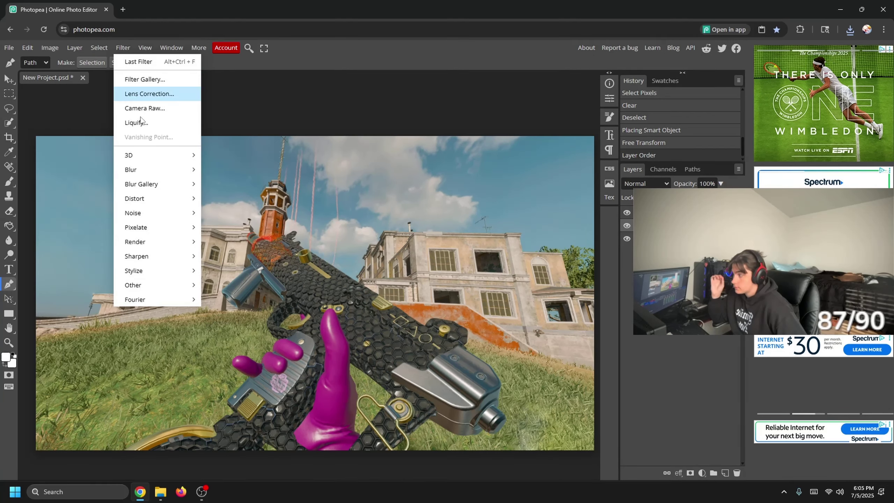
pyautogui.moveTo(155, 170)
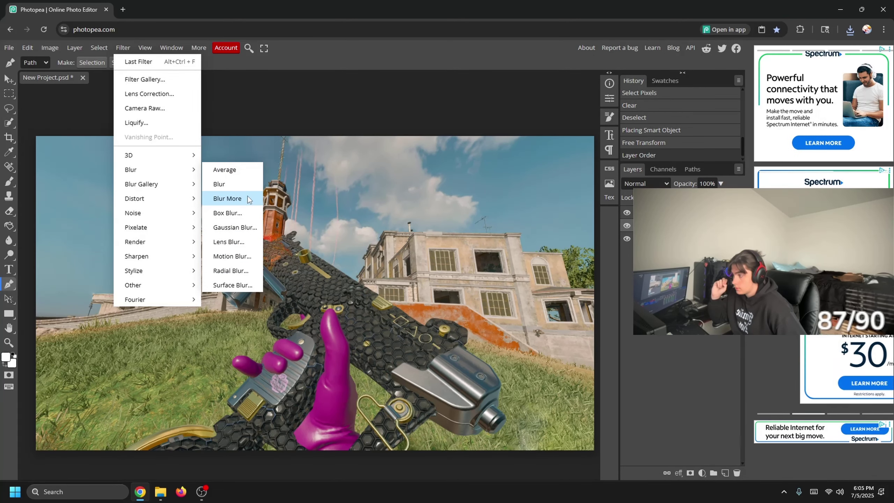
pyautogui.click(232, 227)
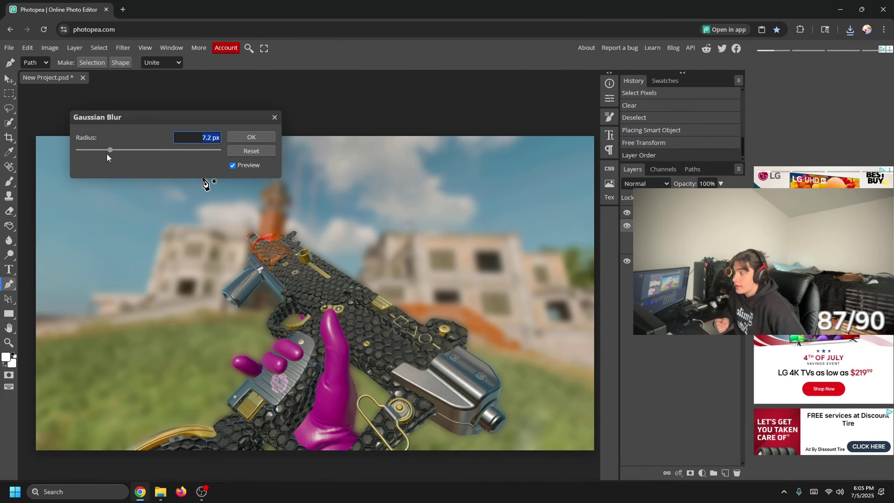
pyautogui.moveTo(103, 157); pyautogui.dragTo(101, 156)
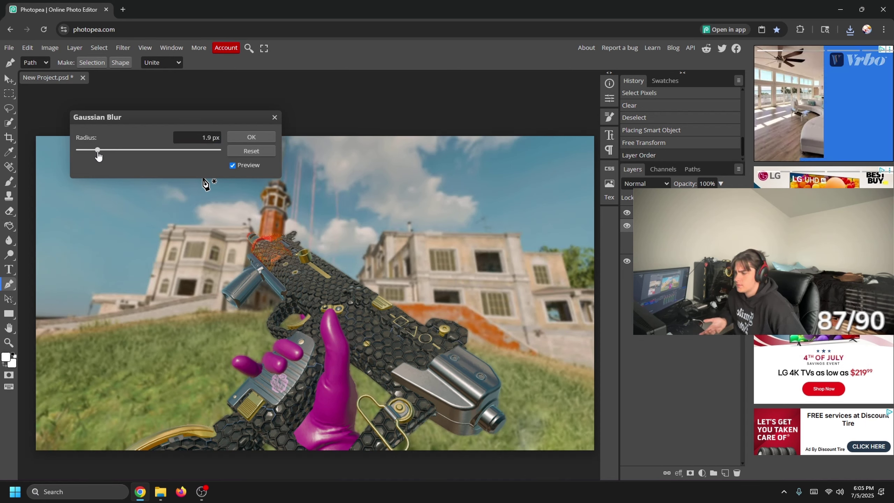
pyautogui.click(242, 136)
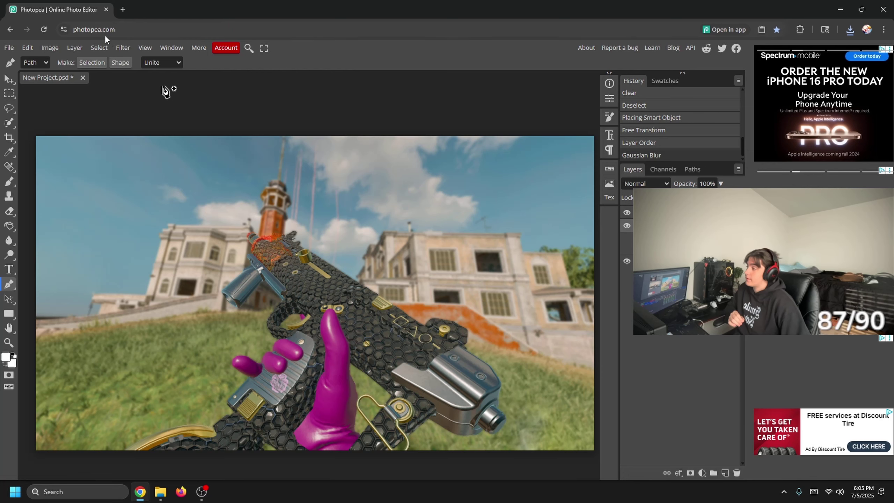
# - Start a Camera Raw adjustment on the background layer and raise its vibrance to 100
pyautogui.click(123, 47)
pyautogui.click(124, 44)
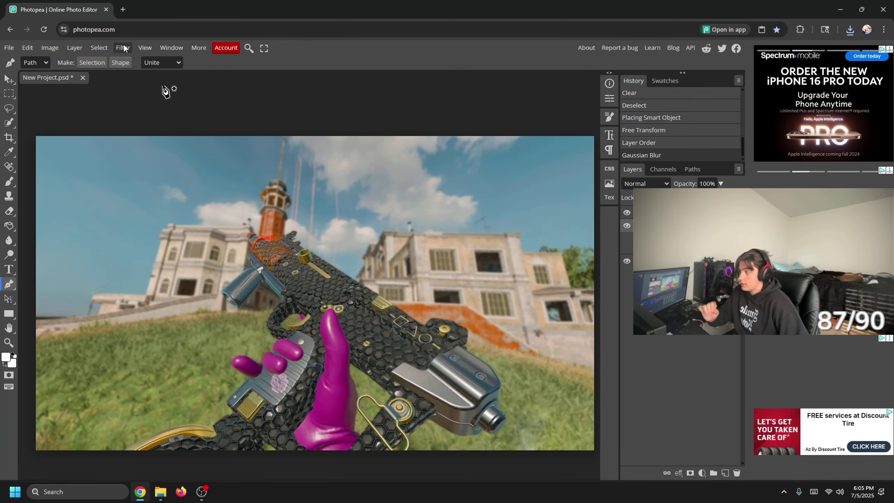
pyautogui.click(124, 46)
pyautogui.click(161, 110)
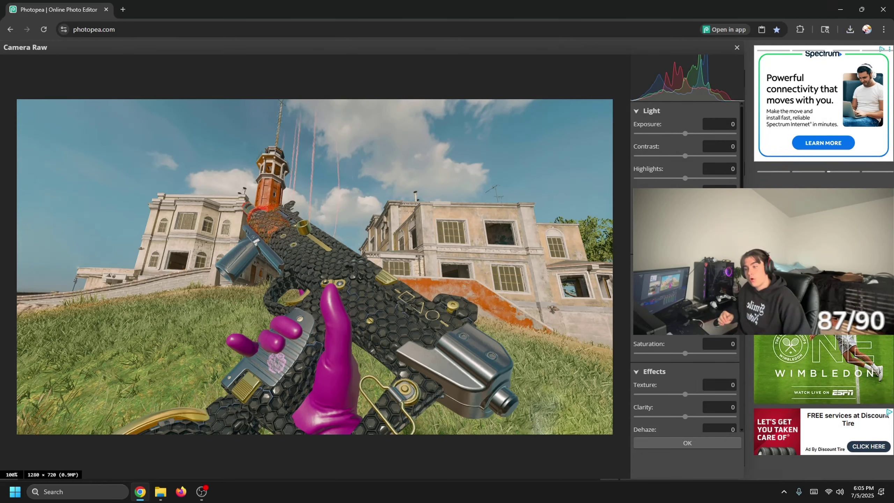
pyautogui.scroll(-5, 674, 137)
pyautogui.scroll(5, 685, 141)
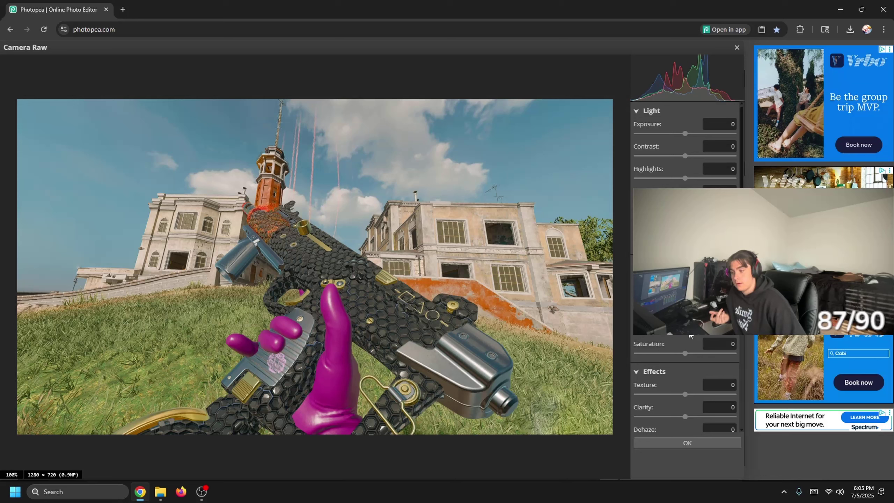
pyautogui.moveTo(690, 336); pyautogui.dragTo(788, 341)
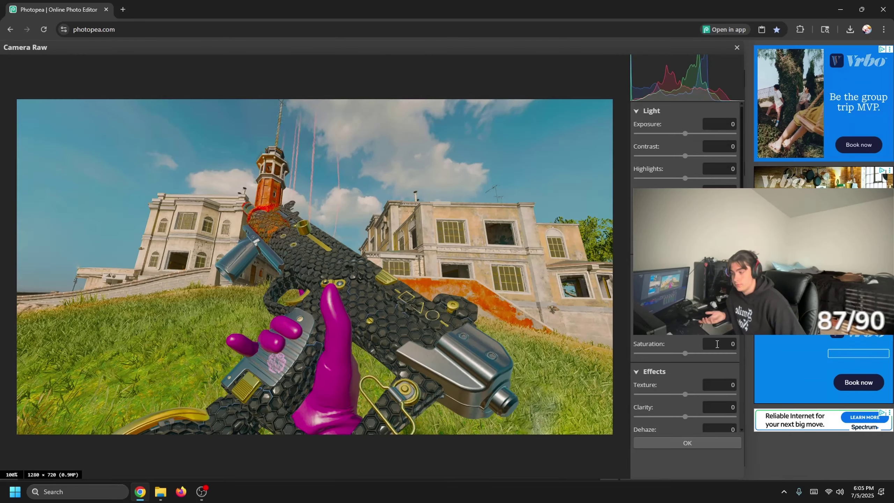
# - Set the background's saturation to 41 and apply the Camera Raw adjustment
pyautogui.scroll(-1, 698, 334)
pyautogui.scroll(-1, 698, 335)
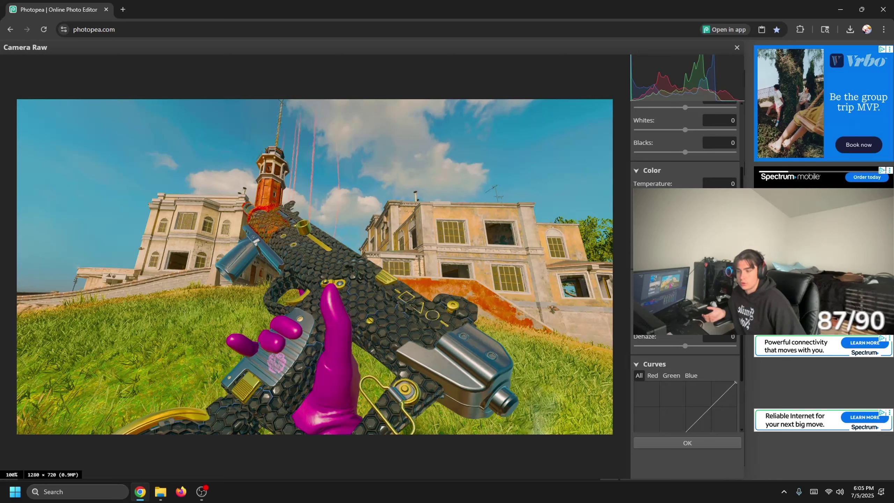
pyautogui.scroll(2, 698, 335)
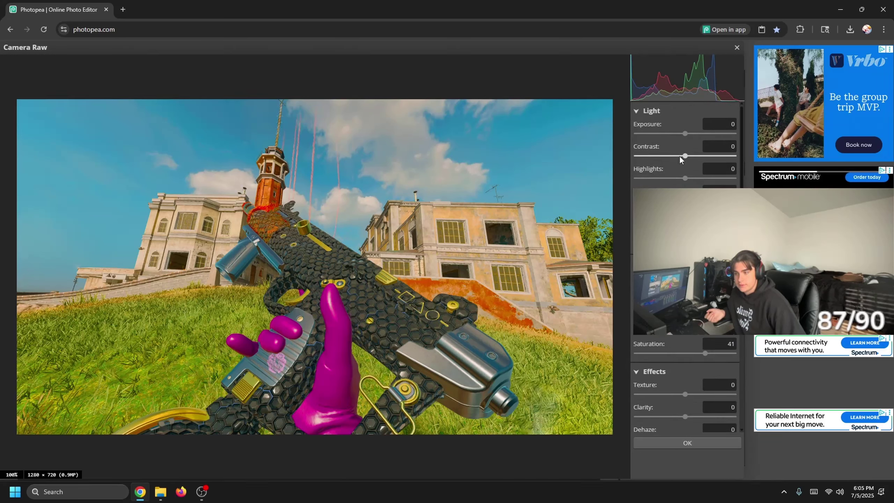
pyautogui.scroll(-3, 661, 367)
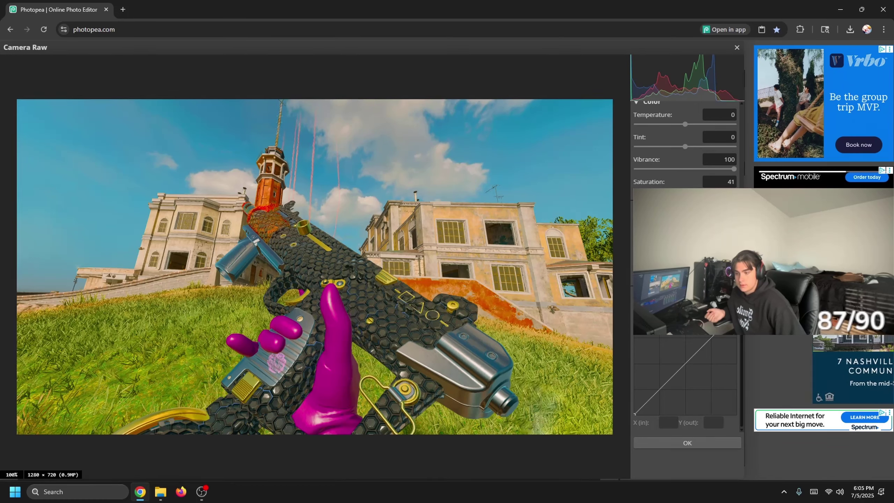
pyautogui.click(658, 439)
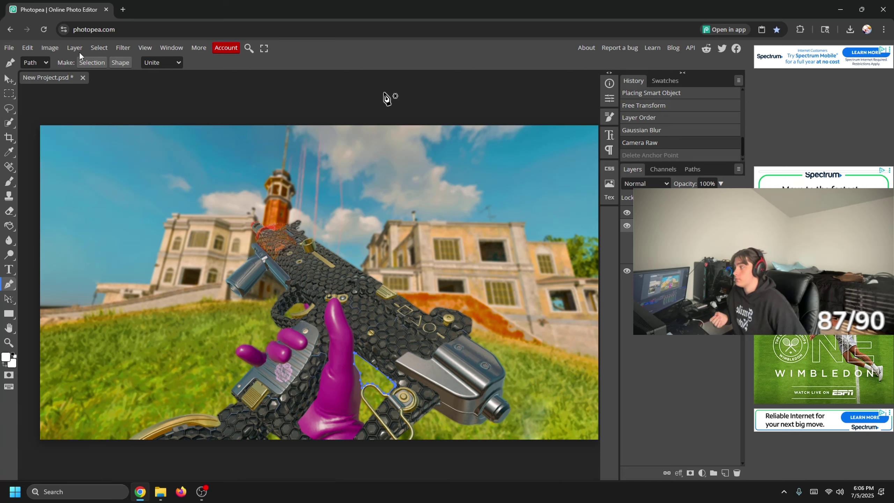
# - Apply a Levels adjustment to the background layer with the white input level set to 231
pyautogui.click(55, 47)
pyautogui.moveTo(66, 83)
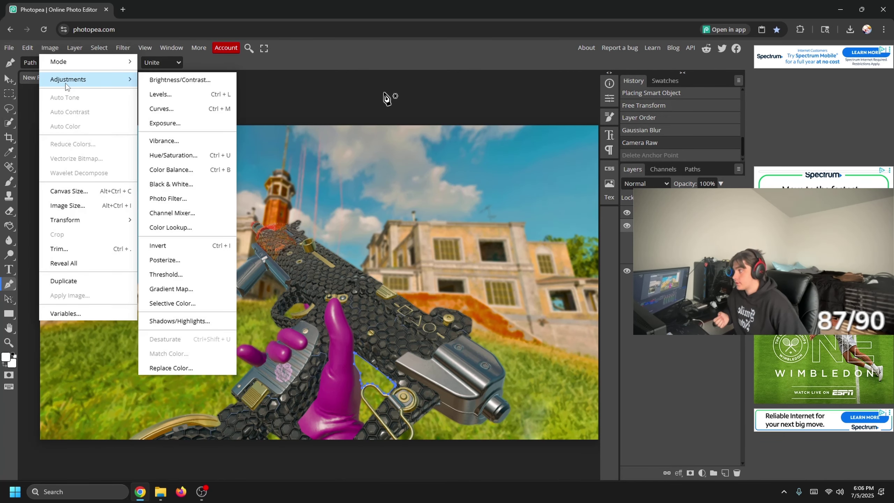
pyautogui.click(159, 94)
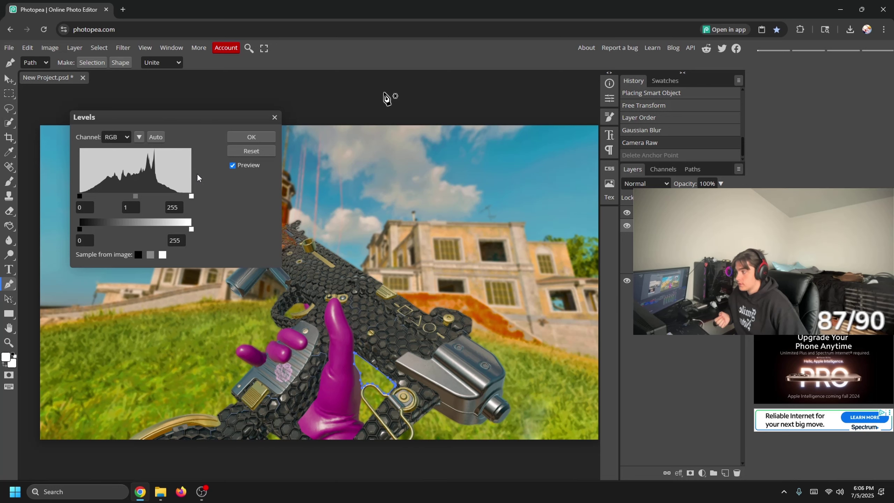
pyautogui.moveTo(187, 199); pyautogui.dragTo(183, 197)
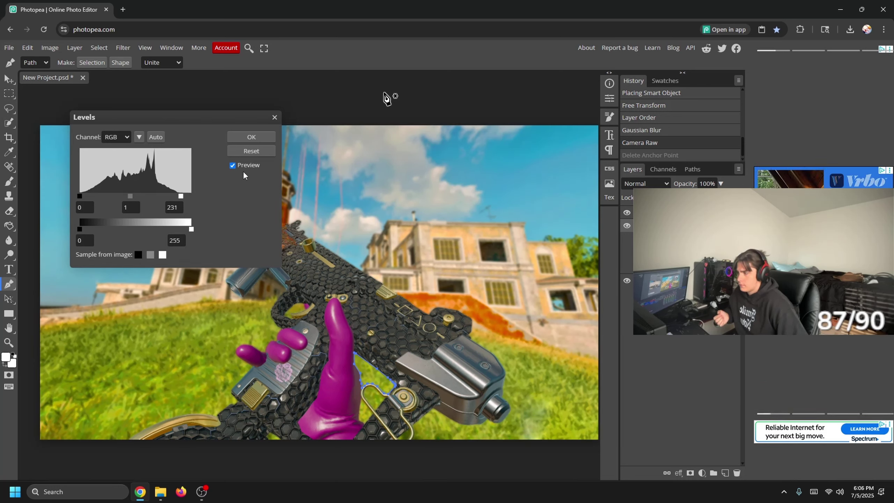
pyautogui.click(249, 138)
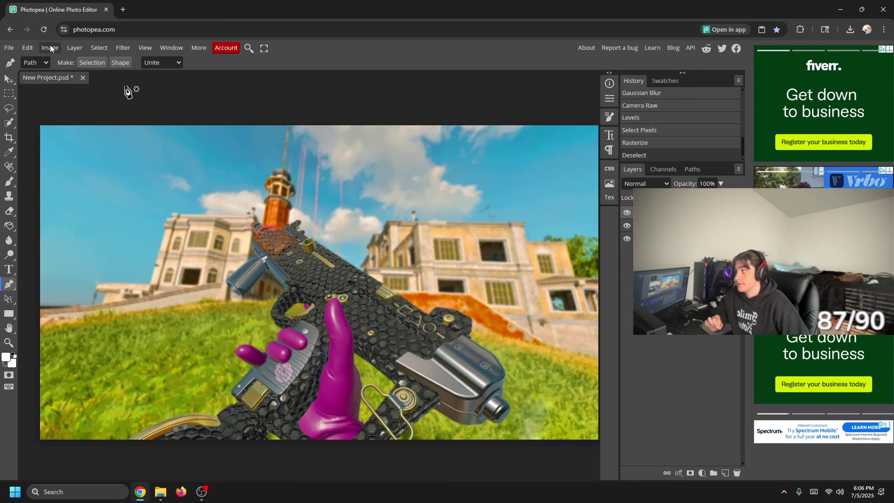
# - Apply a Camera Raw adjustment to the weapon cutout layer
pyautogui.click(123, 48)
pyautogui.click(150, 110)
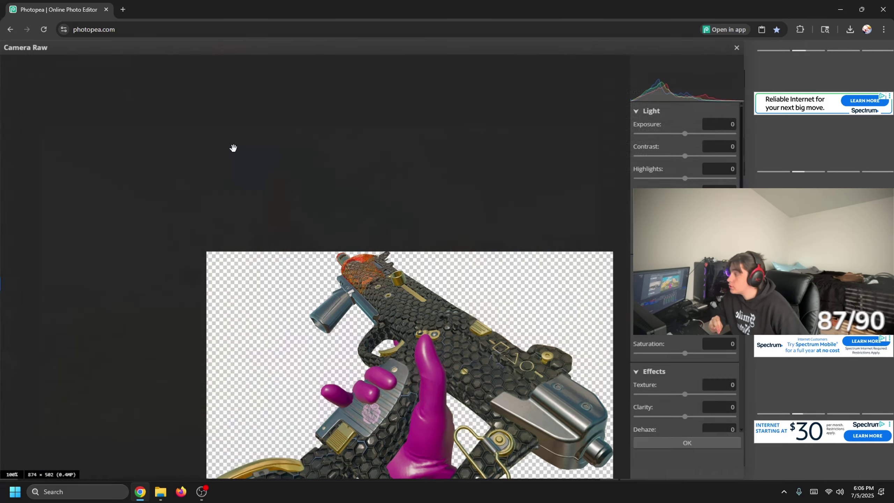
pyautogui.scroll(-3, 674, 335)
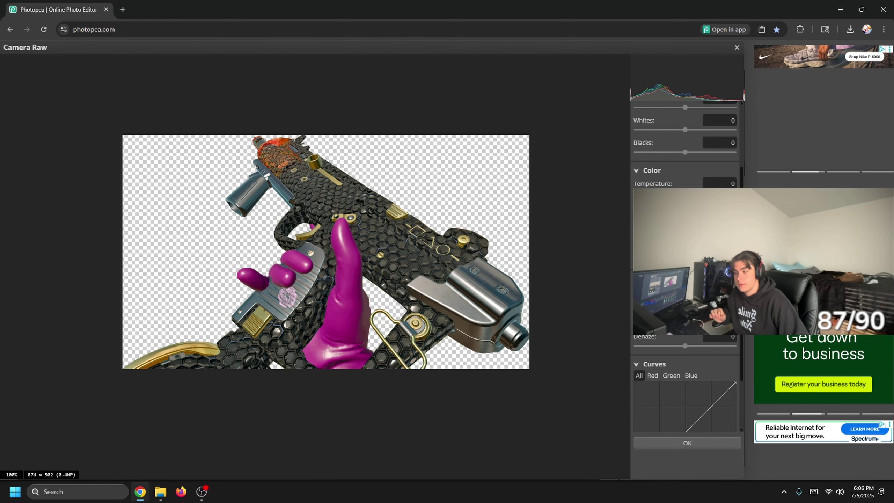
pyautogui.click(687, 443)
# - Apply a Vibrance adjustment to the weapon cutout with vibrance raised to 100
pyautogui.click(48, 47)
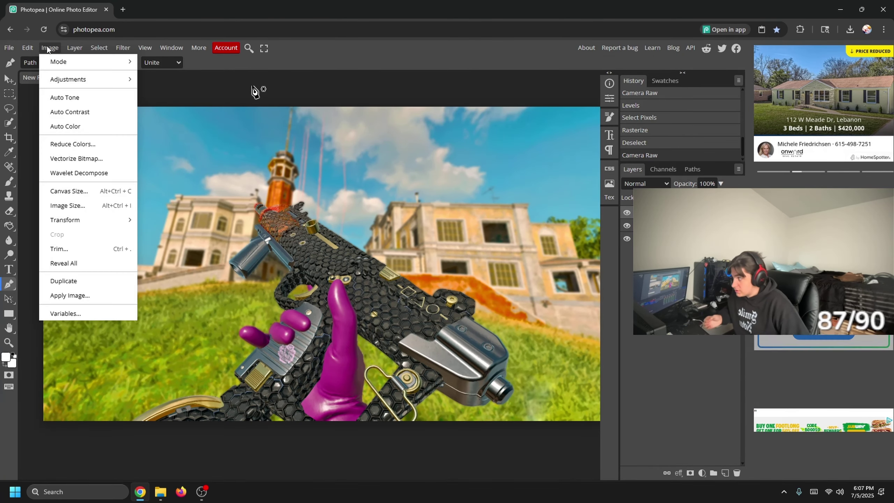
pyautogui.moveTo(88, 79)
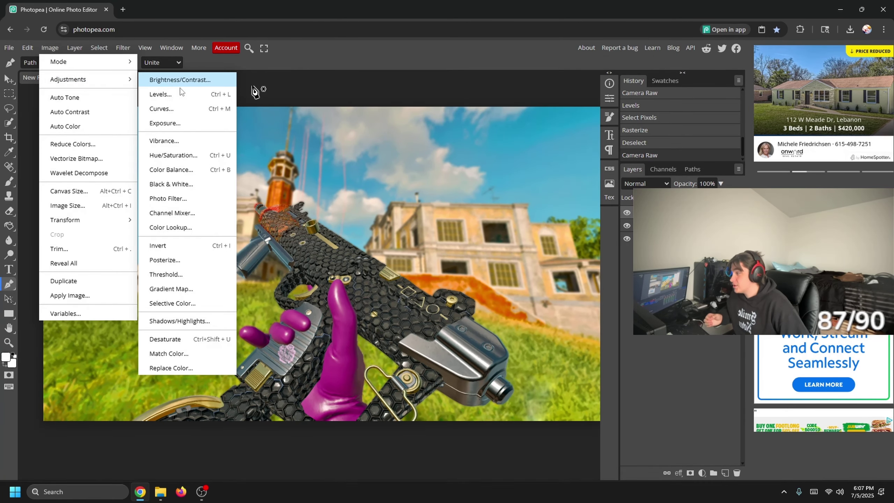
pyautogui.click(192, 147)
pyautogui.moveTo(156, 150); pyautogui.dragTo(193, 151)
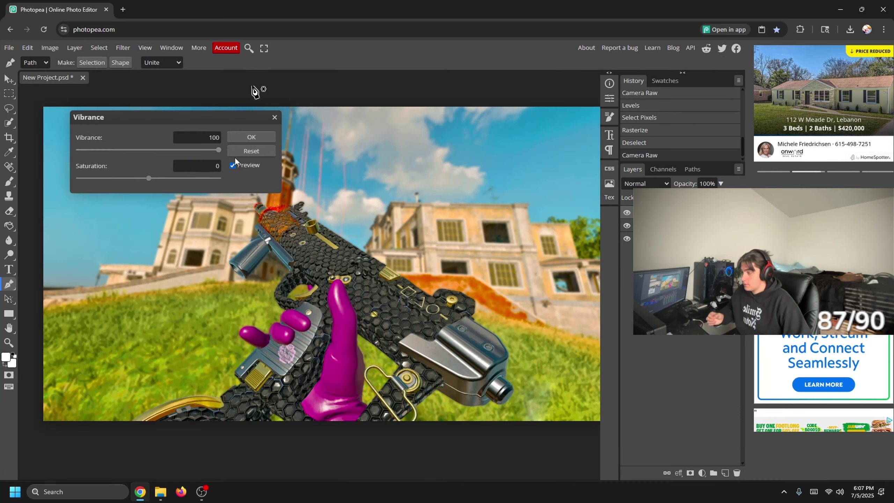
pyautogui.click(242, 137)
# - Apply a Levels adjustment to the weapon cutout in the RGB channel
pyautogui.click(48, 47)
pyautogui.moveTo(88, 80)
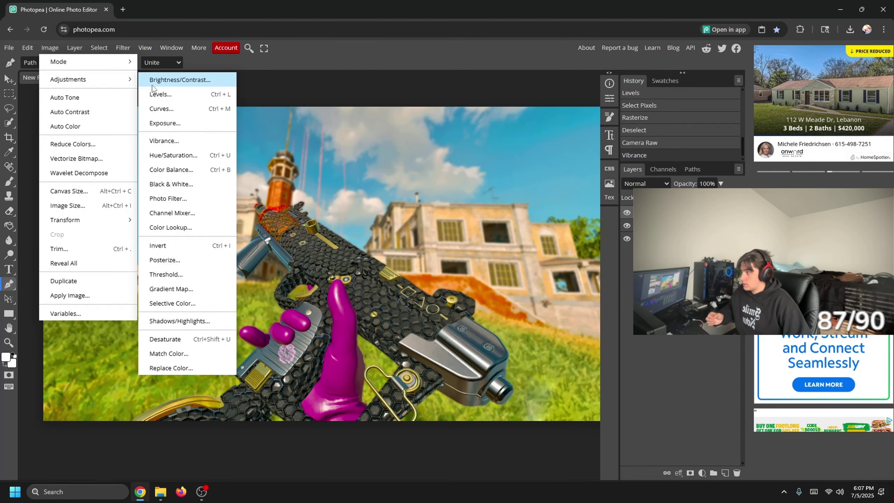
pyautogui.click(155, 94)
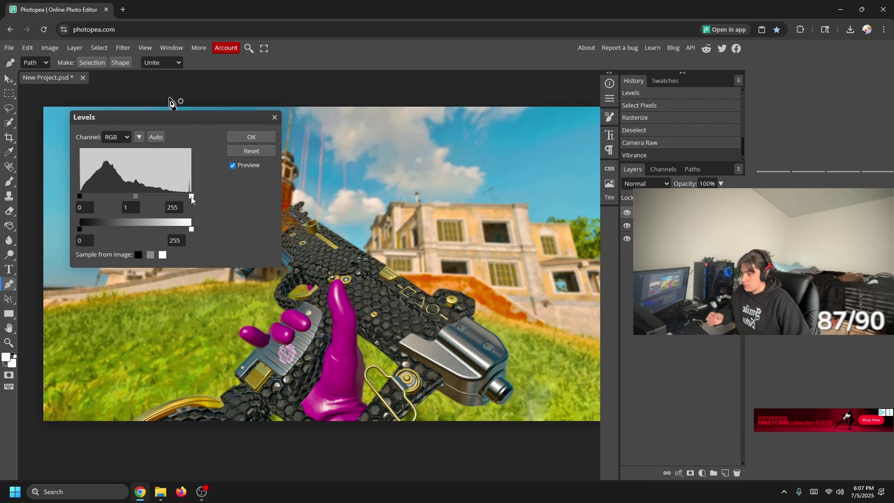
pyautogui.click(251, 136)
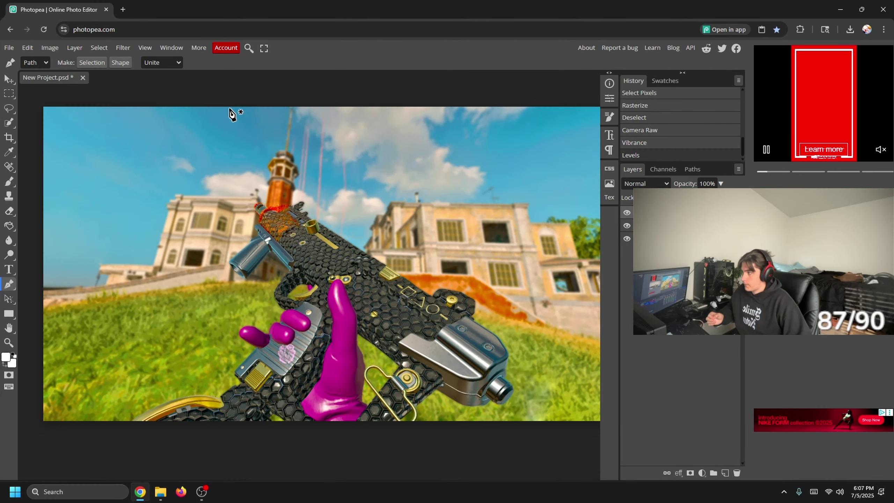
# - Switch to the Move tool and start exporting the thumbnail as a PNG
pyautogui.click(9, 78)
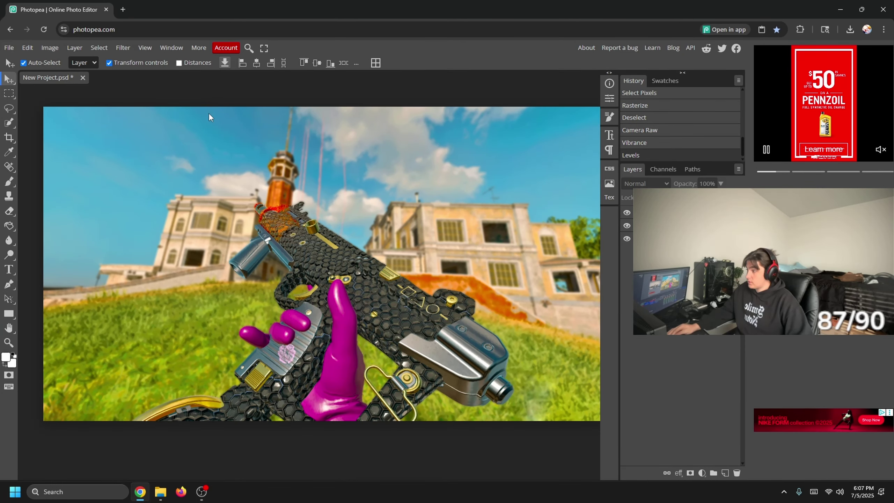
pyautogui.scroll(-2, 207, 116)
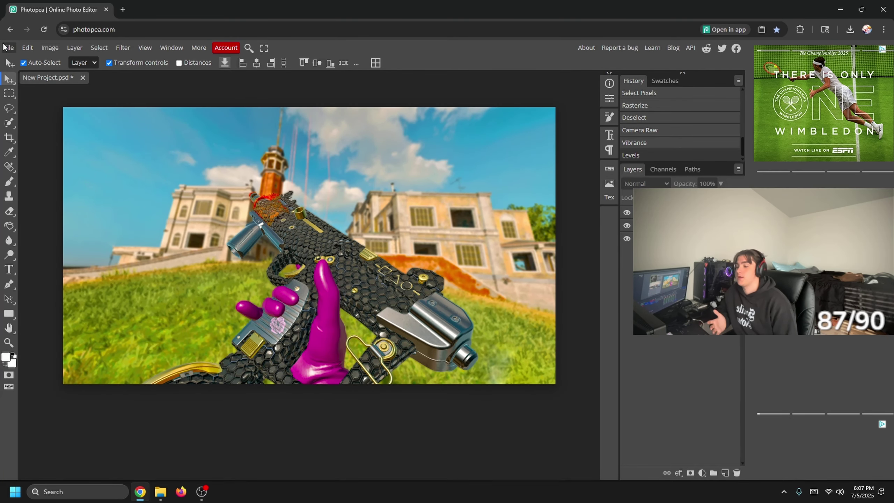
pyautogui.click(5, 47)
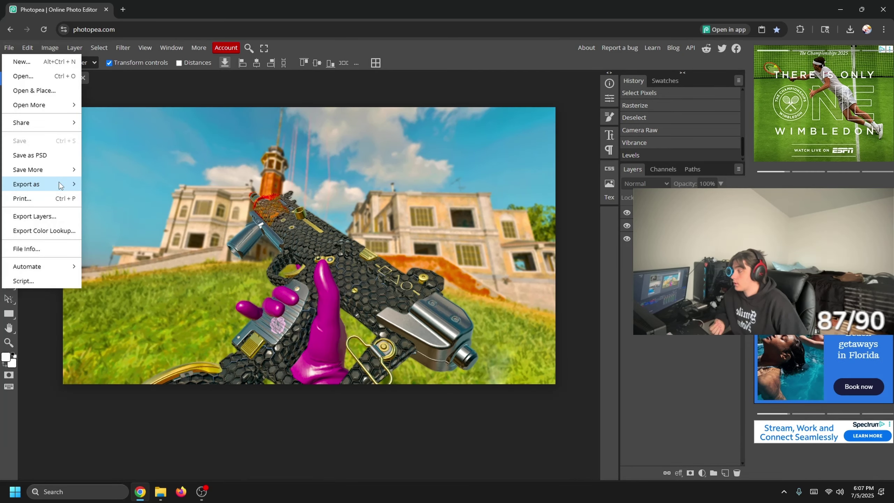
pyautogui.moveTo(53, 184)
pyautogui.click(94, 184)
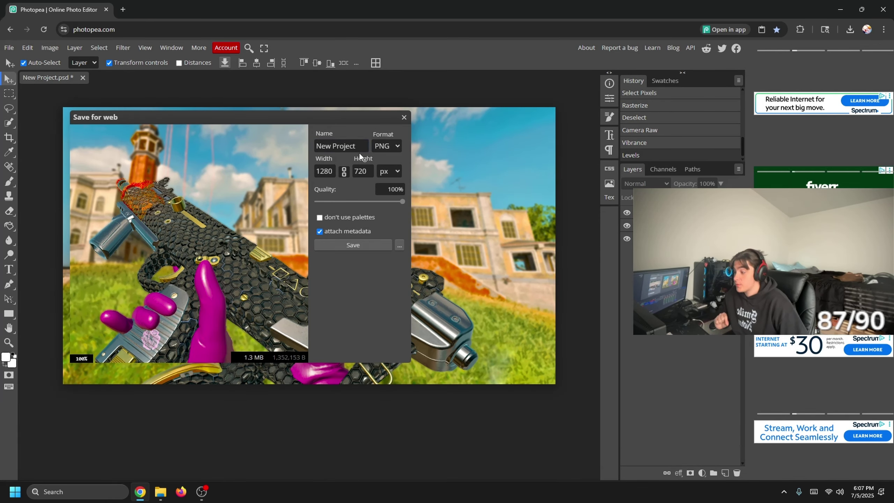